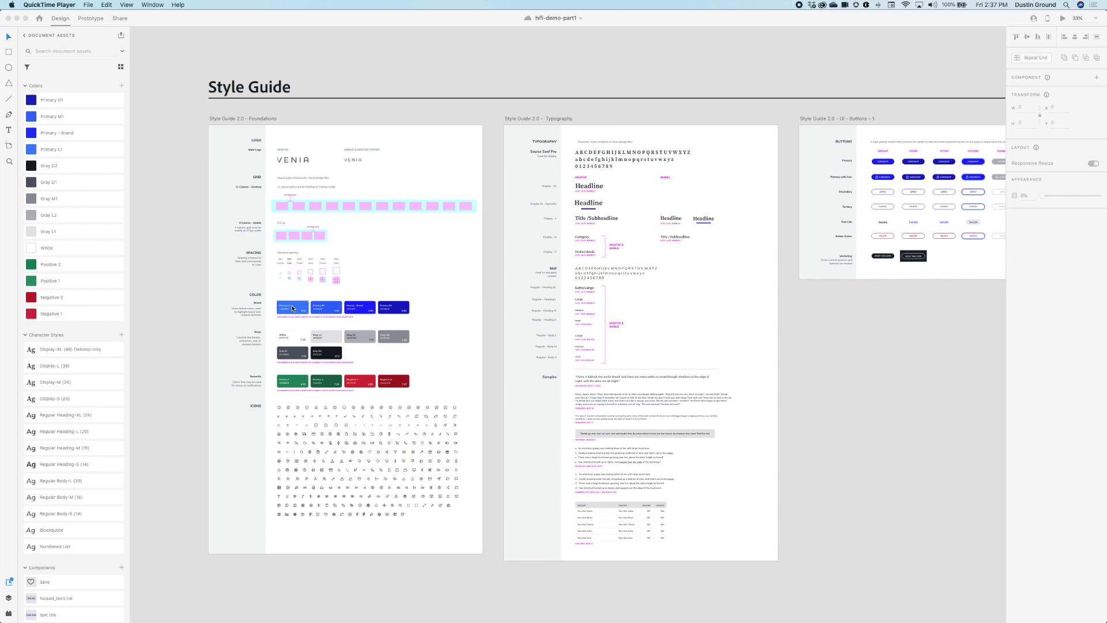
pyautogui.hscroll(5, 291, 304)
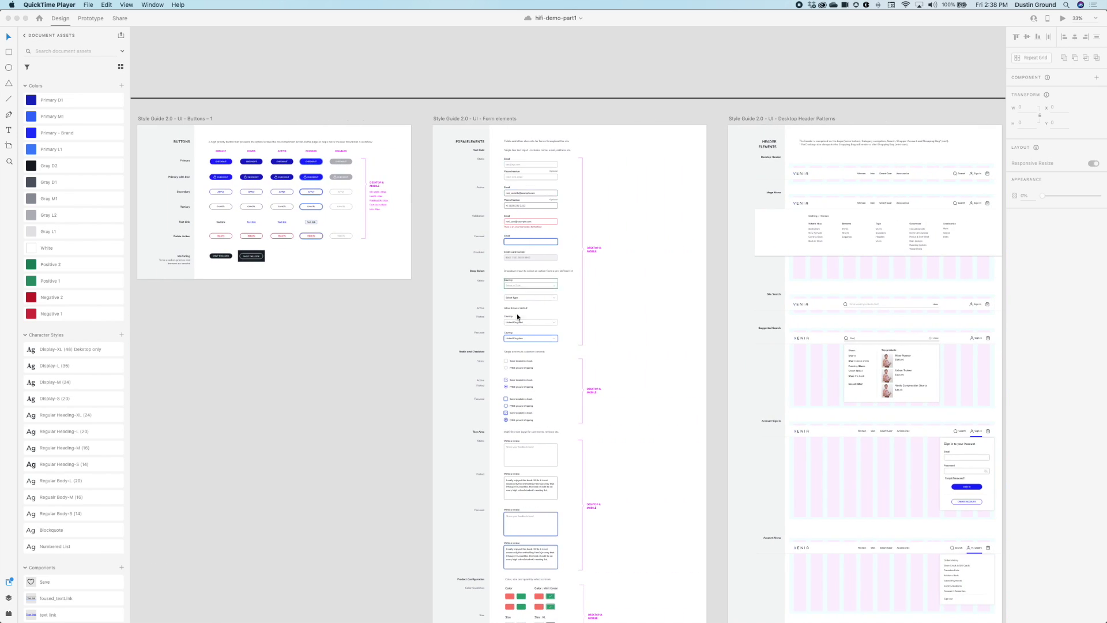
pyautogui.scroll(-2, 517, 317)
pyautogui.scroll(-2, 519, 333)
pyautogui.scroll(-1, 522, 346)
pyautogui.hscroll(2, 521, 346)
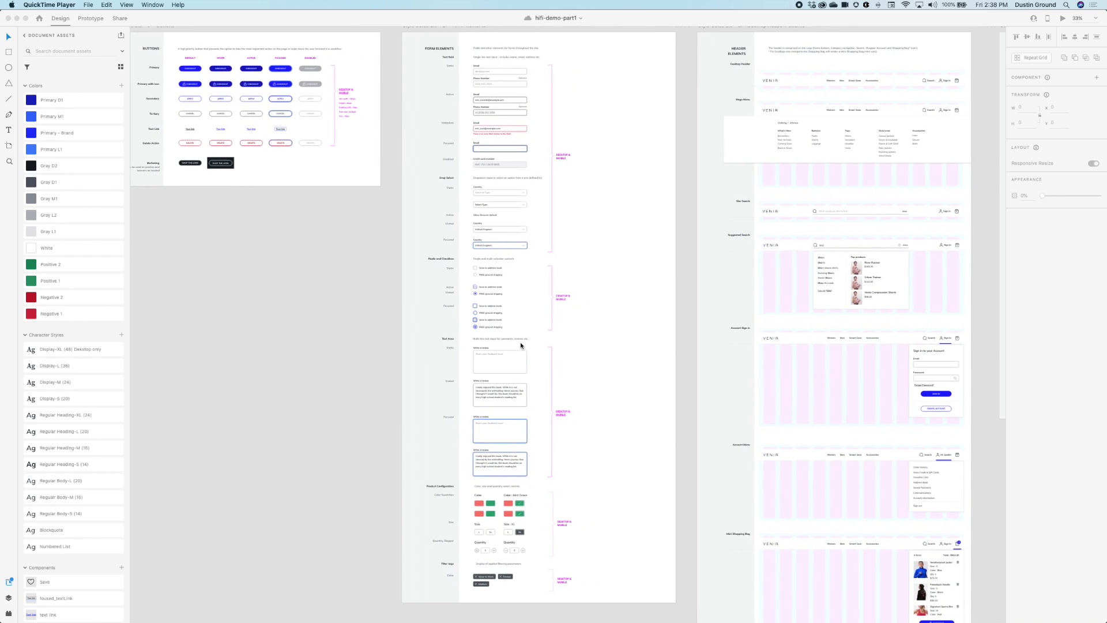
pyautogui.hscroll(6, 520, 342)
pyautogui.scroll(2, 520, 342)
pyautogui.hscroll(2, 520, 342)
pyautogui.hscroll(1, 509, 141)
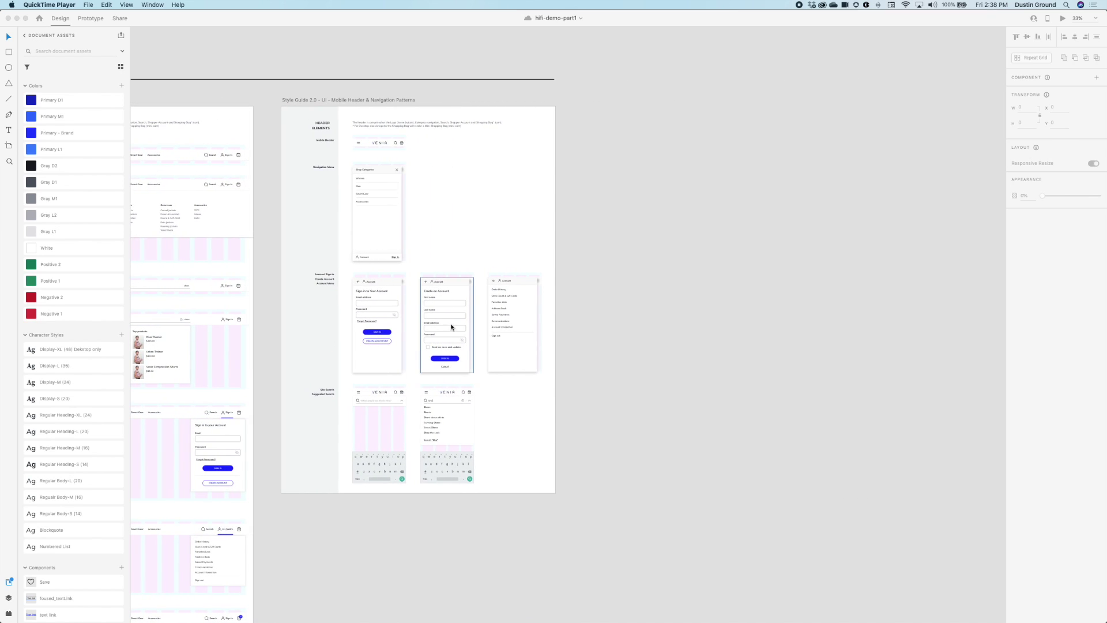
pyautogui.hscroll(-1, 452, 322)
pyautogui.hscroll(-9, 452, 323)
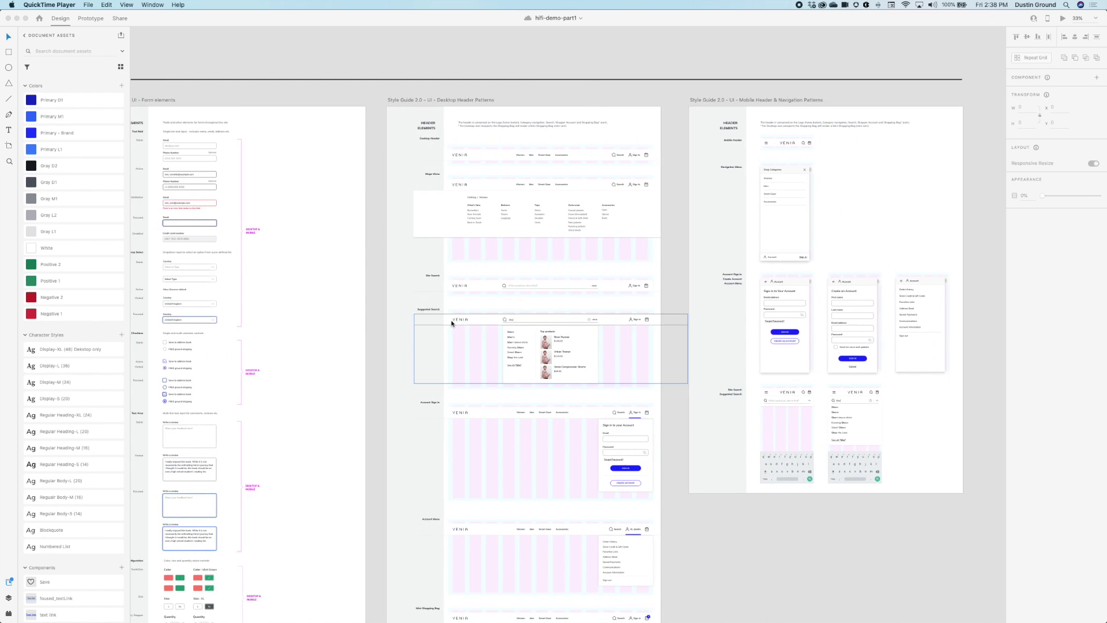
pyautogui.hscroll(-15, 451, 323)
pyautogui.hscroll(-2, 450, 323)
pyautogui.hscroll(-5, 448, 323)
pyautogui.scroll(-8, 449, 320)
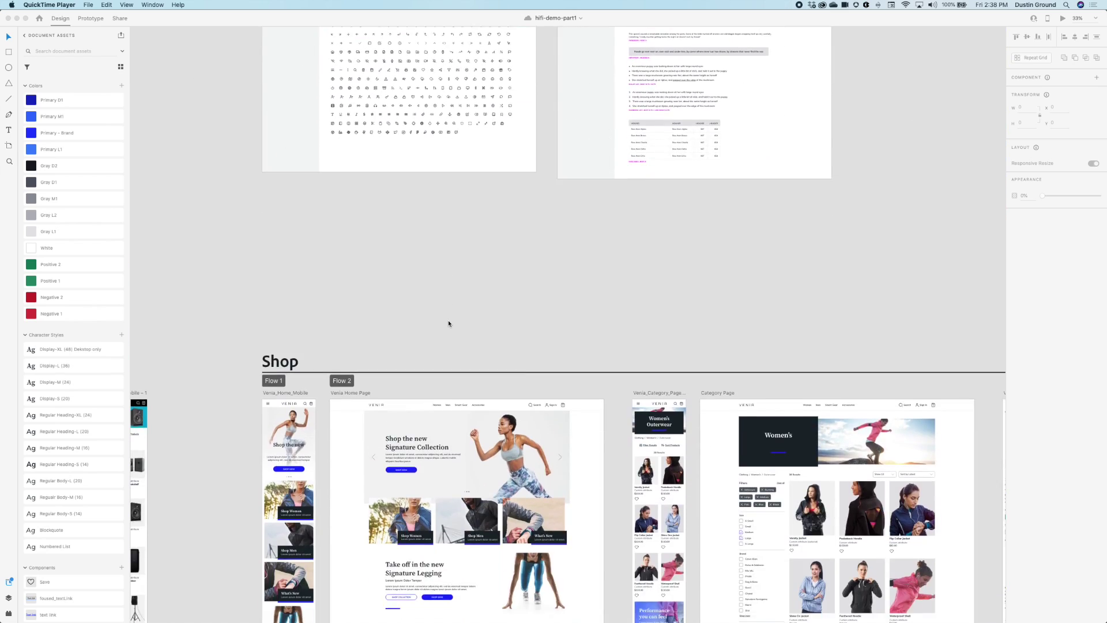
pyautogui.scroll(-1, 448, 320)
pyautogui.scroll(-2, 448, 322)
pyautogui.scroll(-3, 449, 323)
pyautogui.hscroll(1, 448, 322)
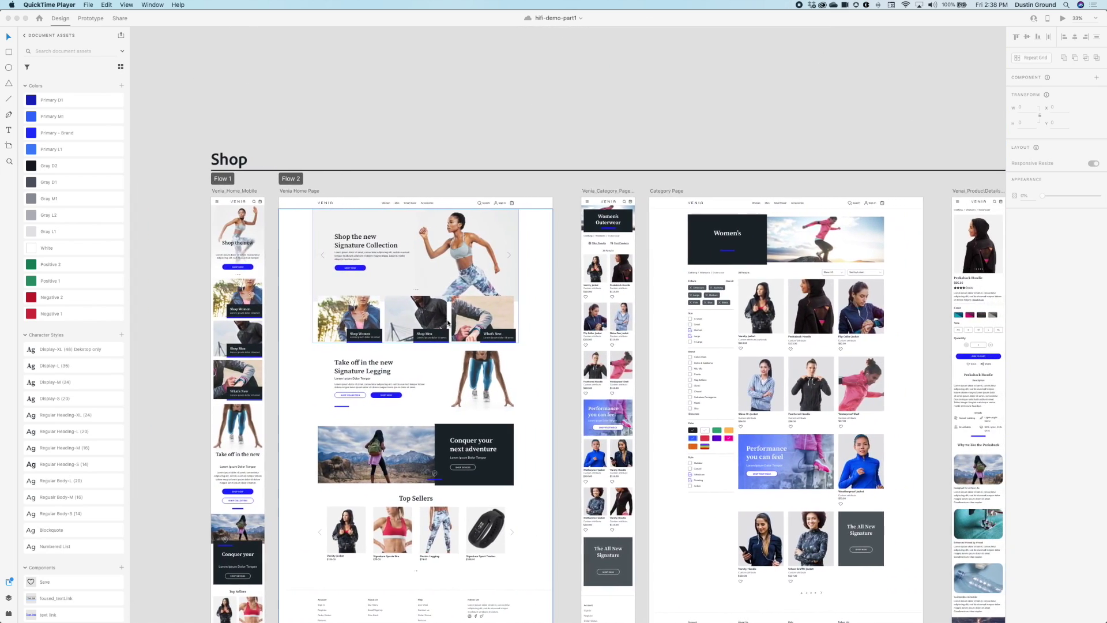
pyautogui.scroll(-3, 448, 321)
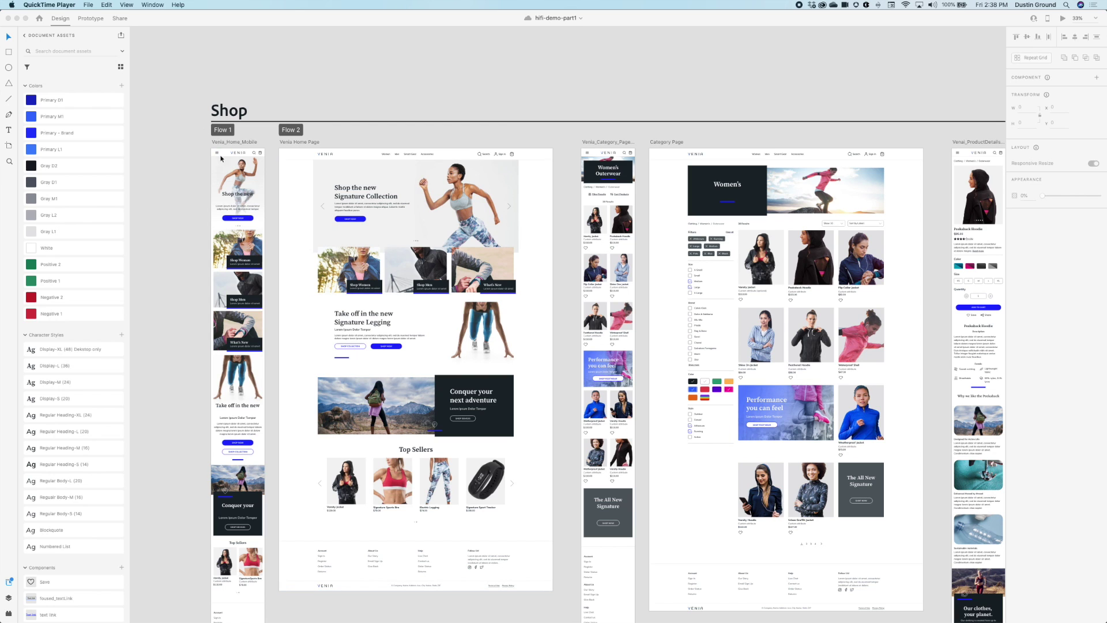
pyautogui.hscroll(1, 289, 159)
pyautogui.hscroll(10, 289, 160)
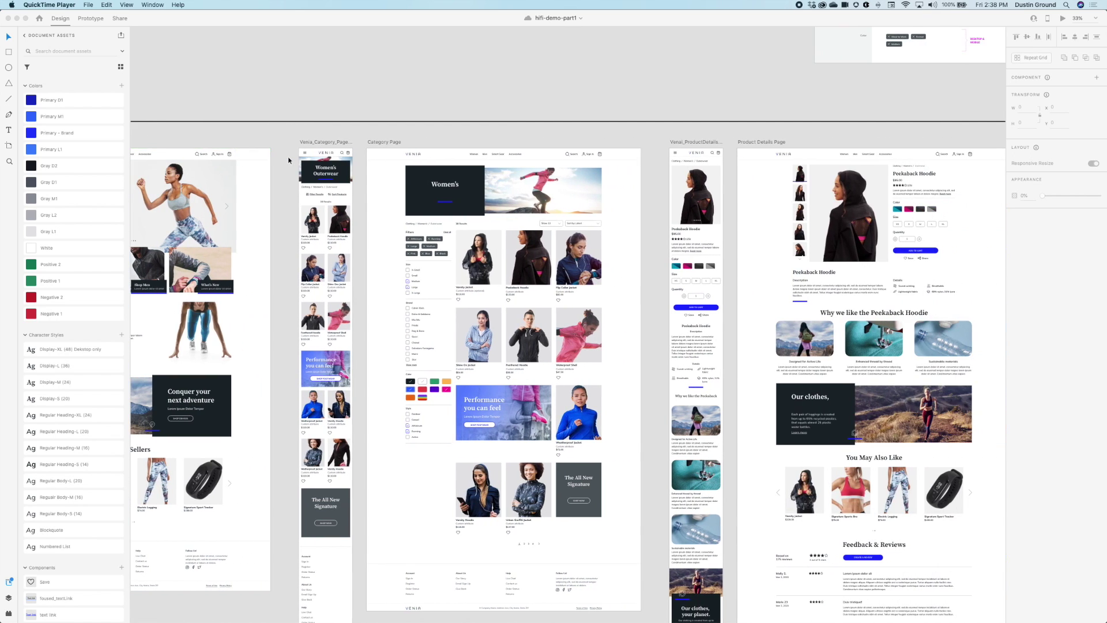
pyautogui.hscroll(13, 347, 160)
pyautogui.hscroll(1, 347, 160)
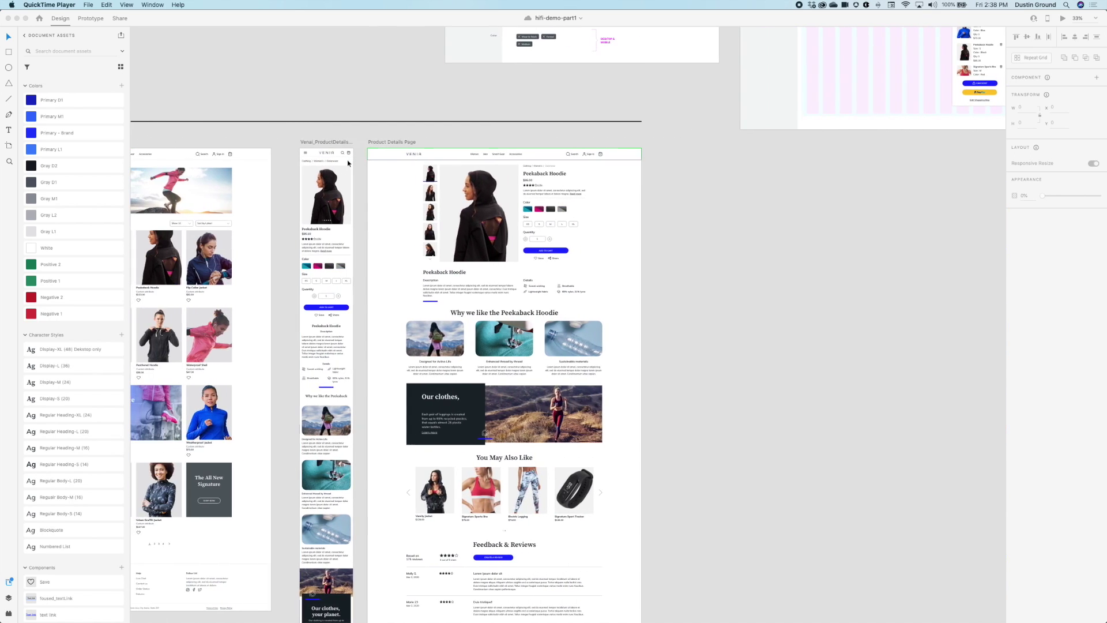
pyautogui.scroll(-6, 346, 160)
pyautogui.scroll(-1, 347, 160)
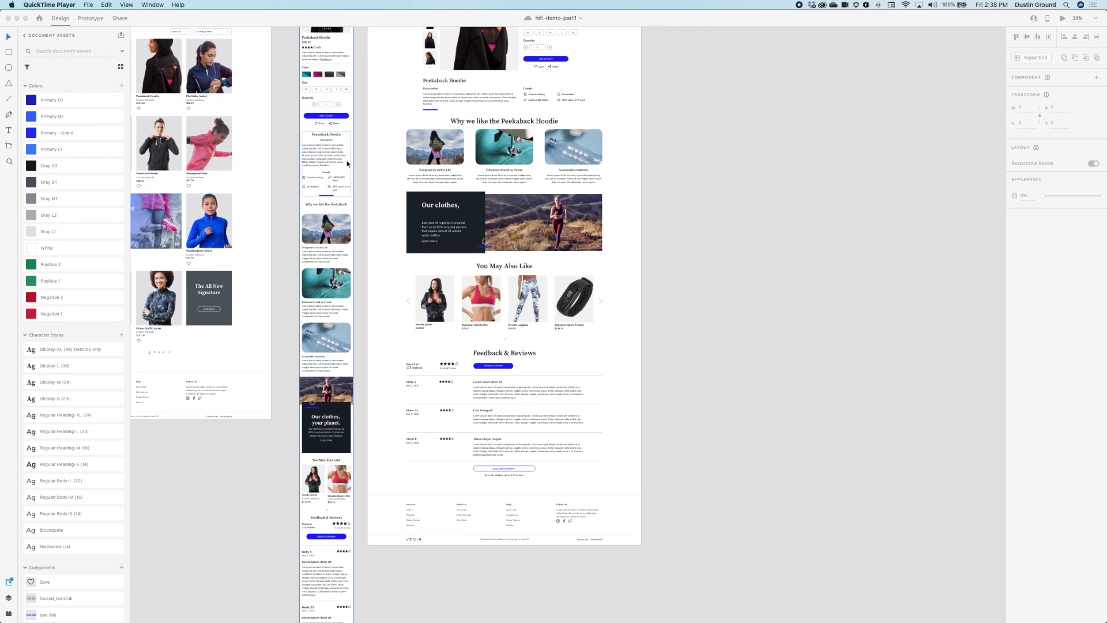
pyautogui.scroll(6, 347, 162)
pyautogui.scroll(-4, 348, 163)
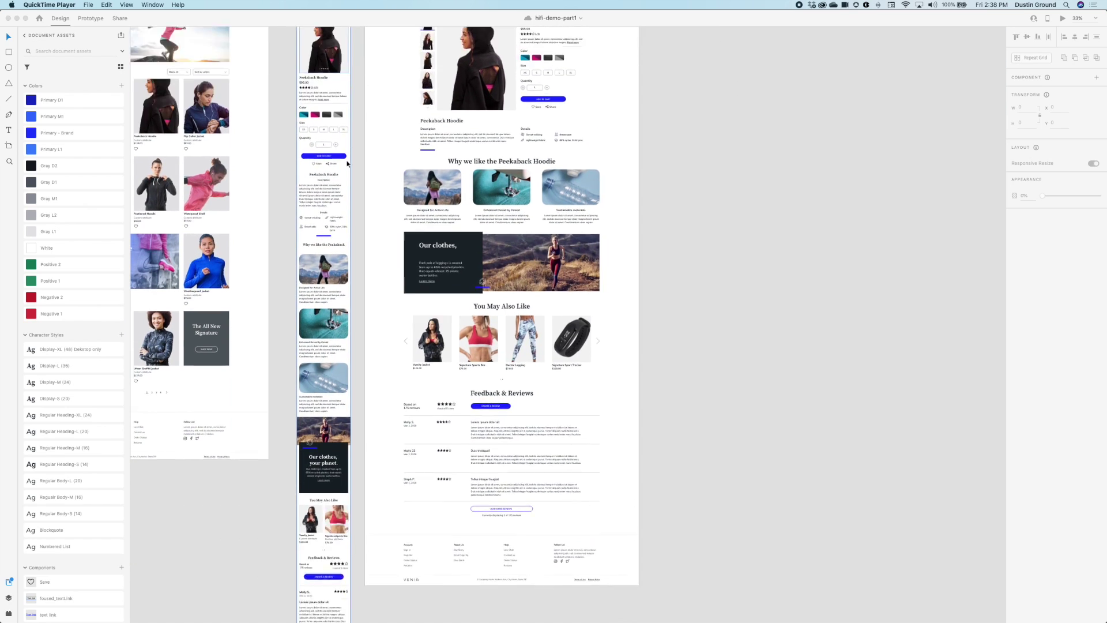
pyautogui.scroll(-10, 347, 163)
pyautogui.scroll(-15, 347, 163)
pyautogui.scroll(-5, 348, 162)
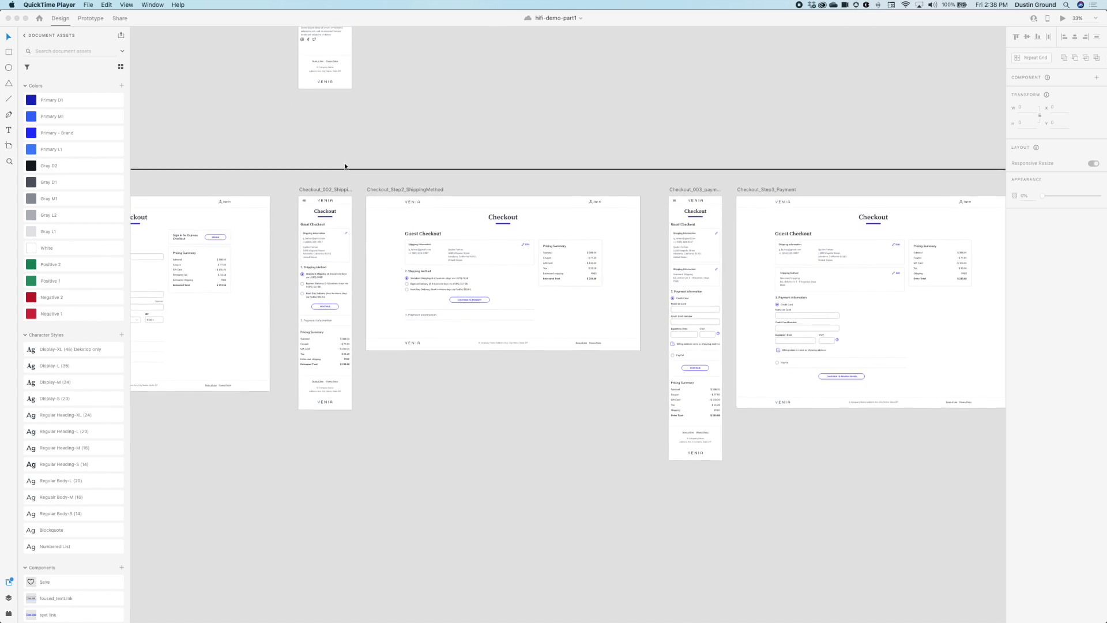
pyautogui.hscroll(-3, 345, 164)
pyautogui.hscroll(-2, 345, 166)
pyautogui.scroll(10, 345, 166)
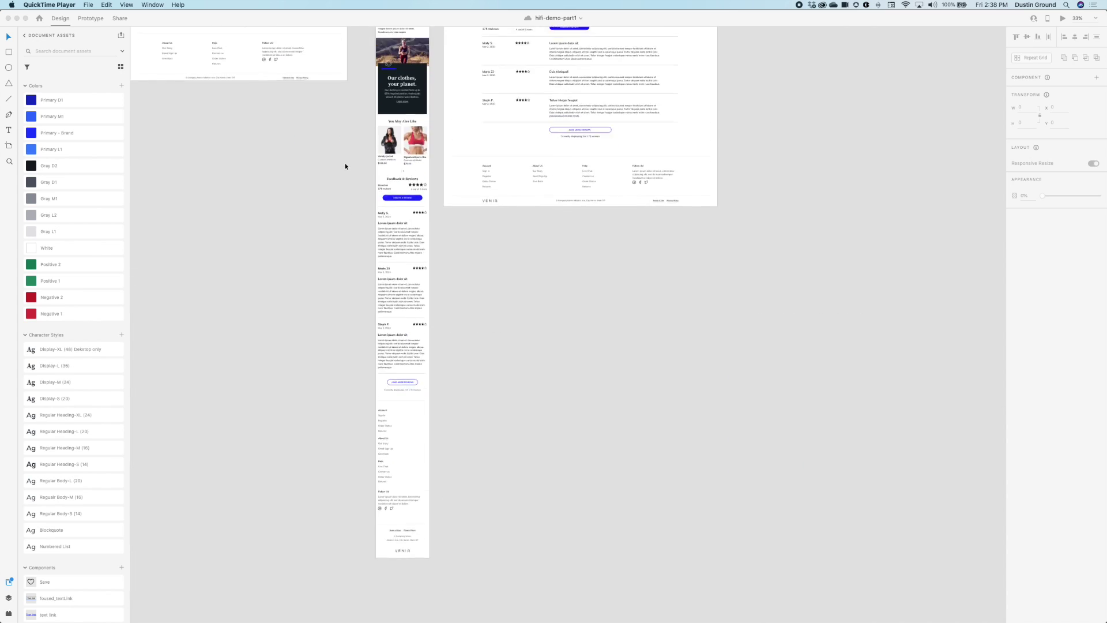
pyautogui.scroll(5, 345, 167)
pyautogui.scroll(10, 345, 166)
pyautogui.hscroll(-5, 345, 166)
pyautogui.hscroll(-7, 345, 166)
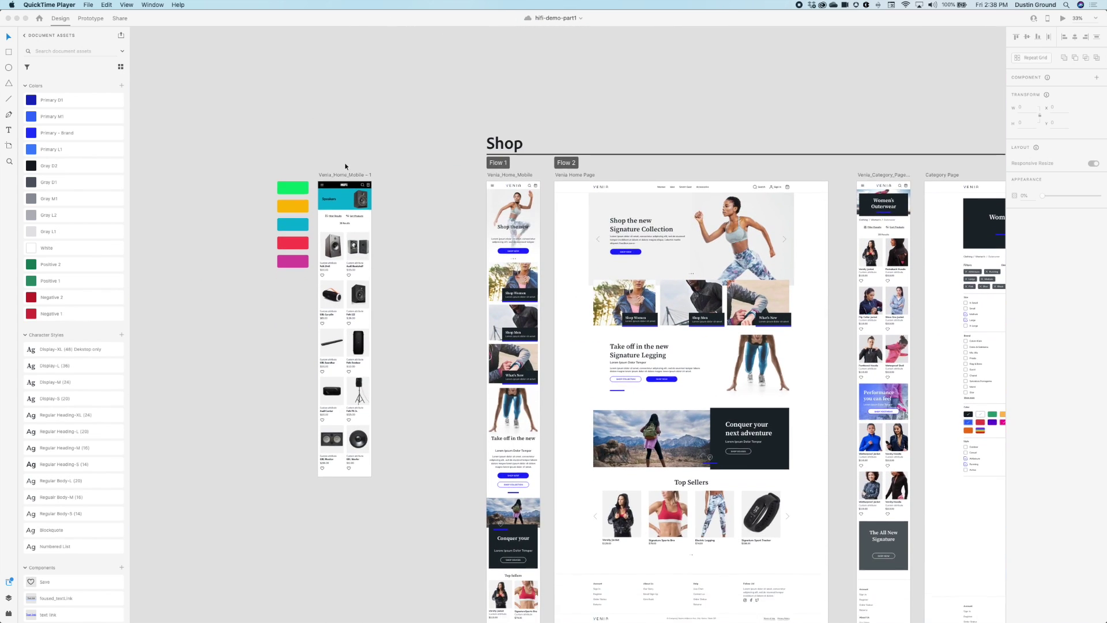
pyautogui.scroll(-2, 346, 166)
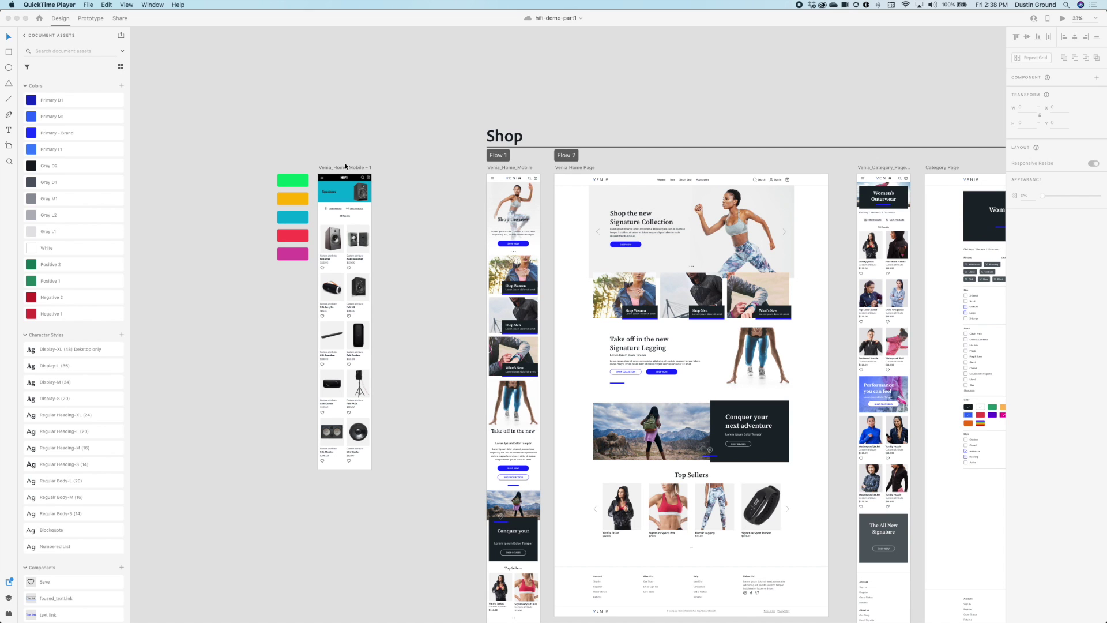
pyautogui.scroll(2, 284, 105)
pyautogui.scroll(3, 285, 104)
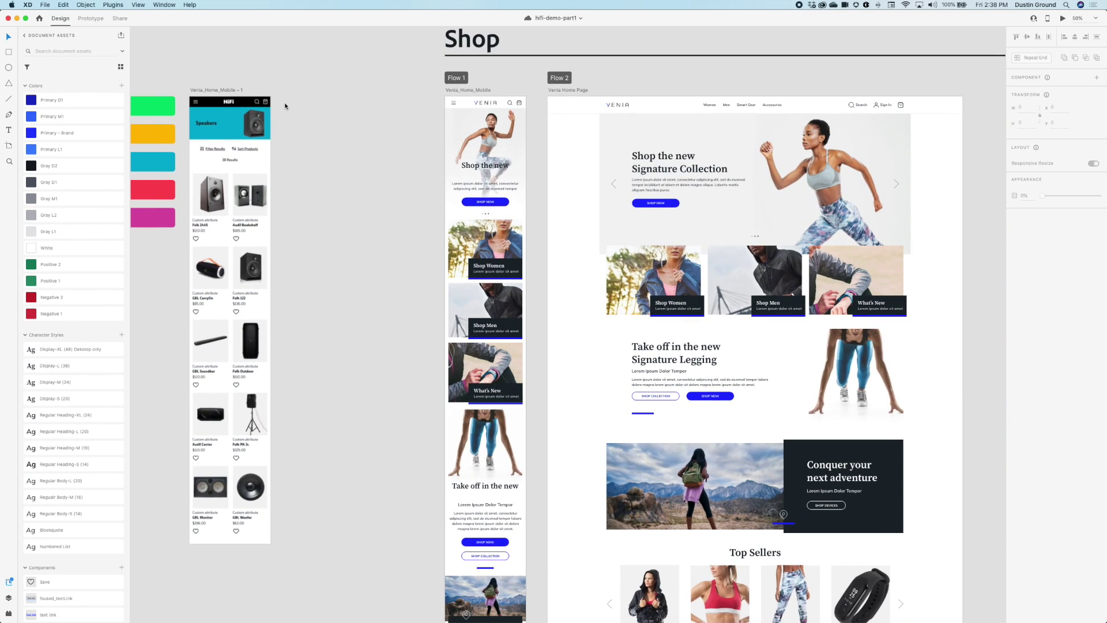
pyautogui.scroll(2, 285, 104)
pyautogui.scroll(-2, 284, 103)
pyautogui.scroll(3, 285, 102)
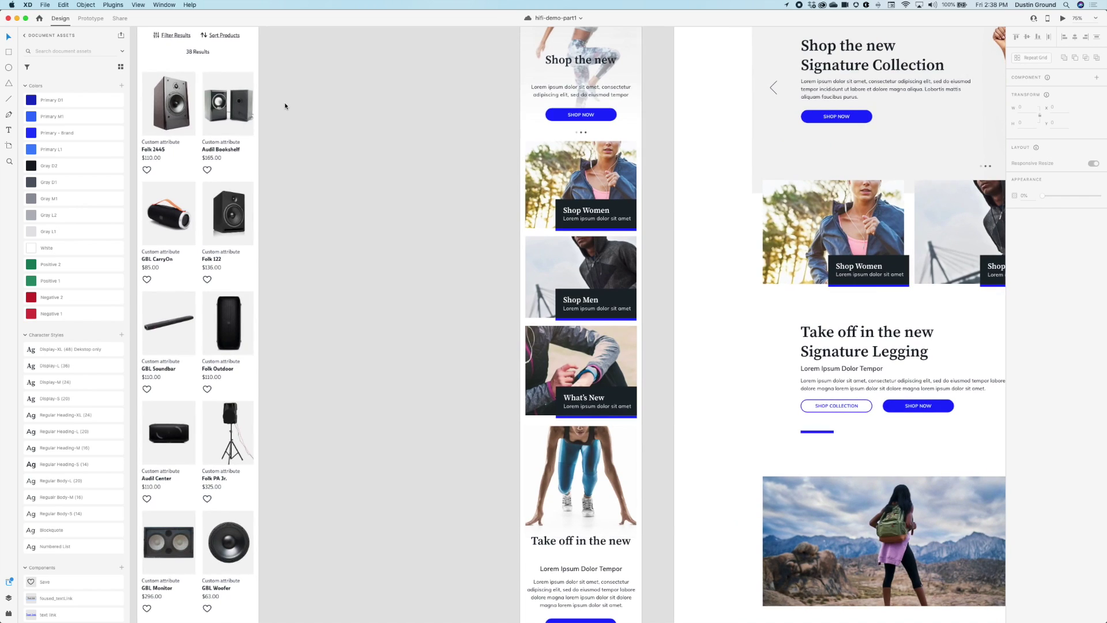
pyautogui.hscroll(-2, 284, 103)
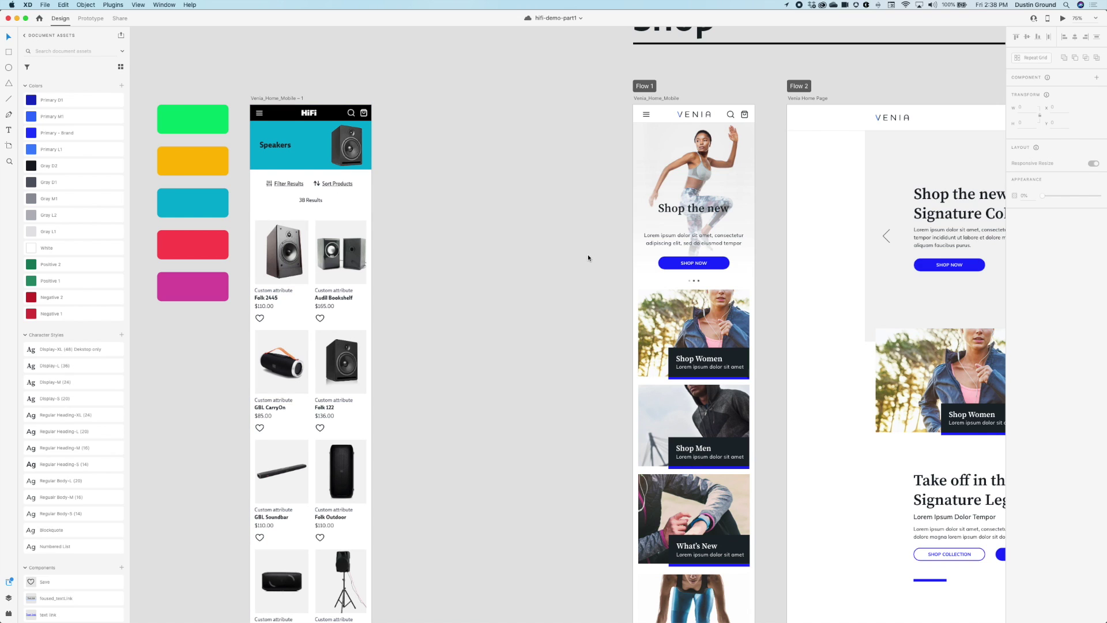
pyautogui.scroll(2, 587, 257)
pyautogui.scroll(5, 587, 258)
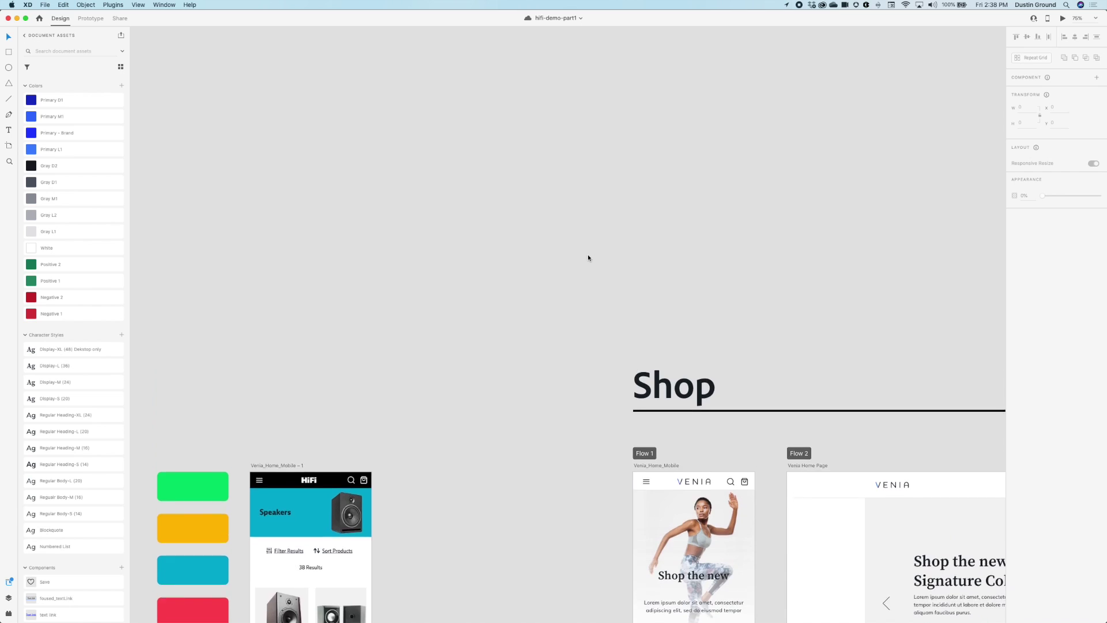
pyautogui.scroll(10, 587, 257)
pyautogui.scroll(5, 588, 257)
pyautogui.hscroll(5, 587, 258)
pyautogui.scroll(7, 587, 257)
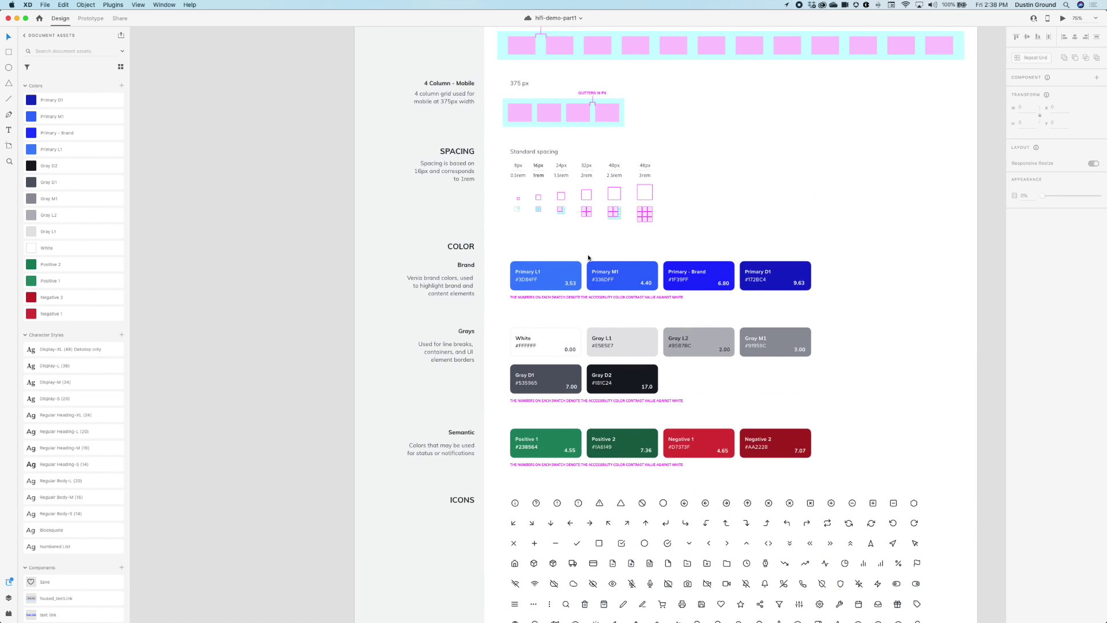
pyautogui.hscroll(3, 587, 256)
pyautogui.scroll(2, 587, 257)
pyautogui.scroll(3, 588, 257)
pyautogui.hscroll(2, 589, 257)
pyautogui.scroll(2, 589, 257)
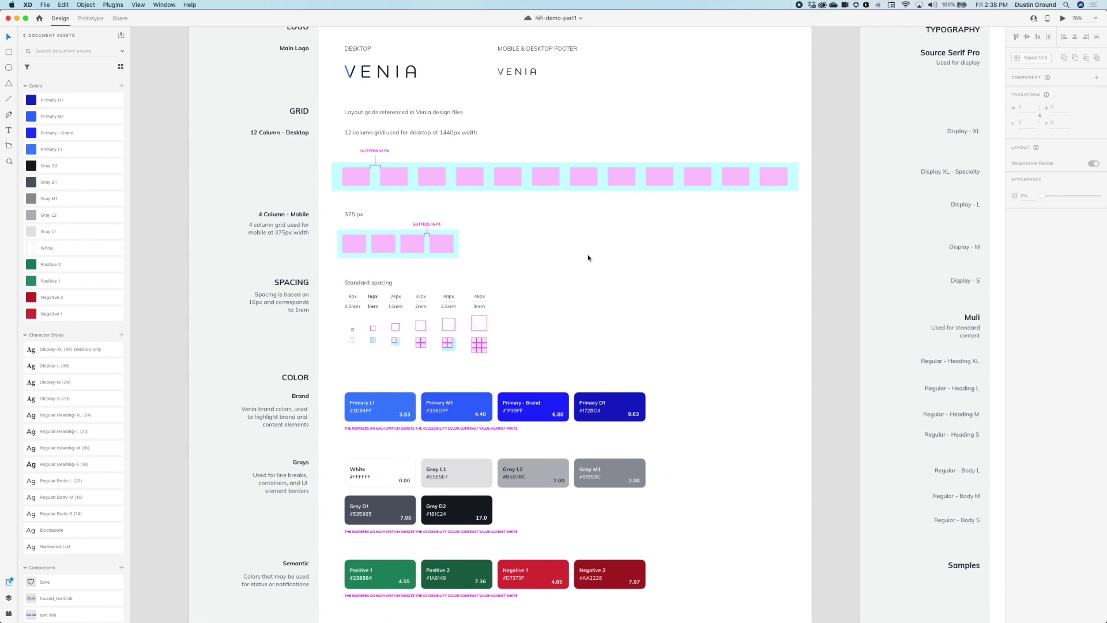
pyautogui.hscroll(1, 588, 257)
pyautogui.scroll(-1, 588, 257)
pyautogui.hscroll(2, 589, 258)
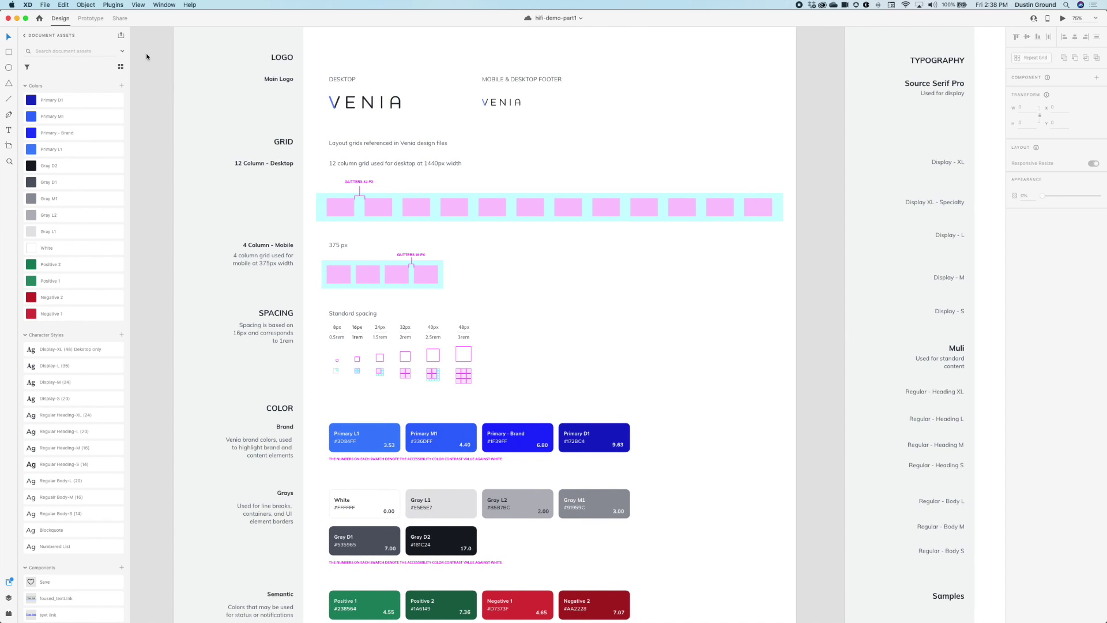
# Change the Primary - Brand swatch in Document Assets to hex #000000.
pyautogui.rightClick(34, 137)
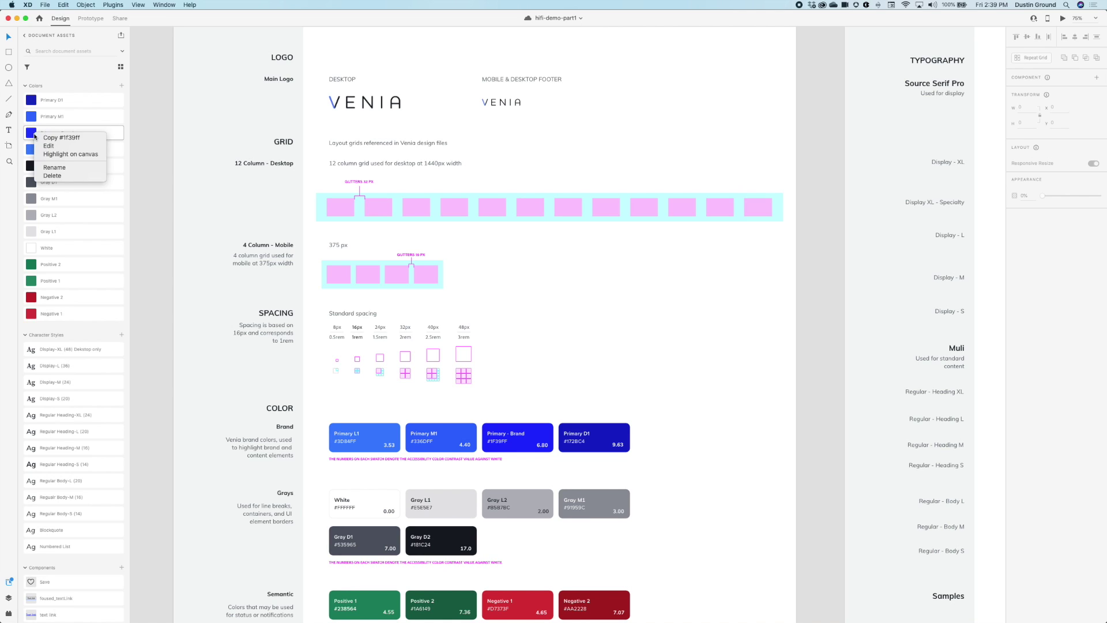
pyautogui.click(46, 143)
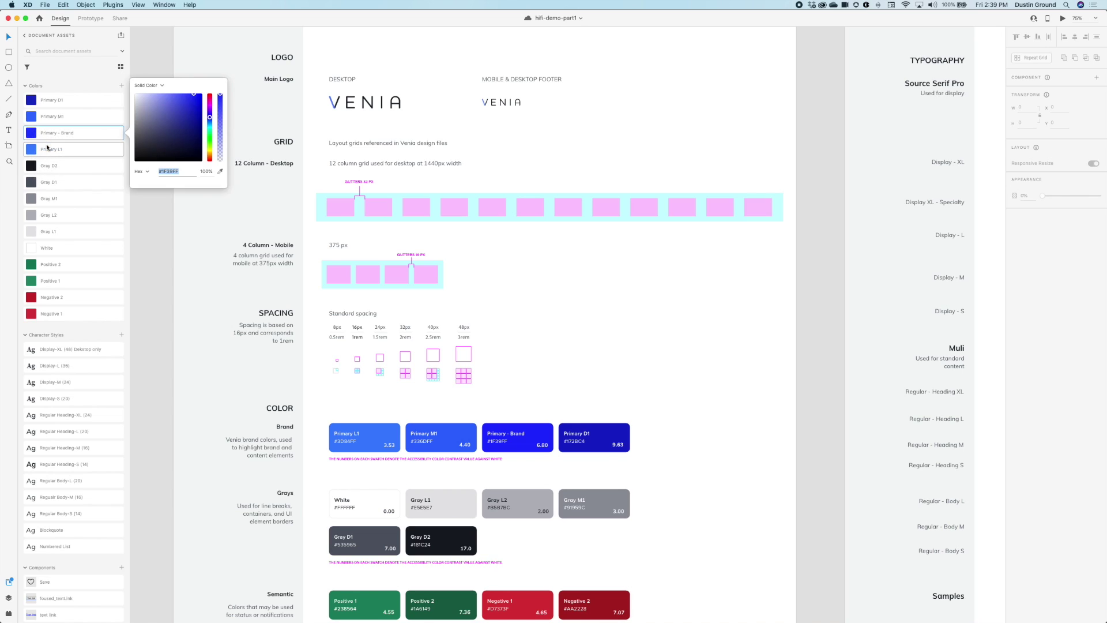
pyautogui.moveTo(156, 144); pyautogui.dragTo(119, 181)
pyautogui.press('Return')
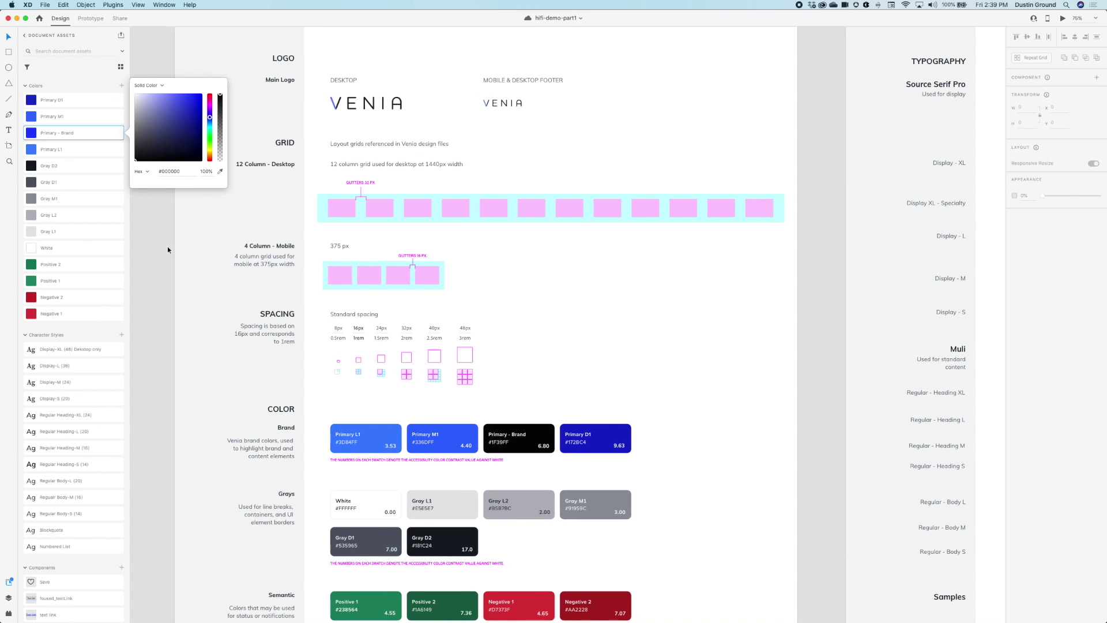
pyautogui.scroll(-5, 595, 311)
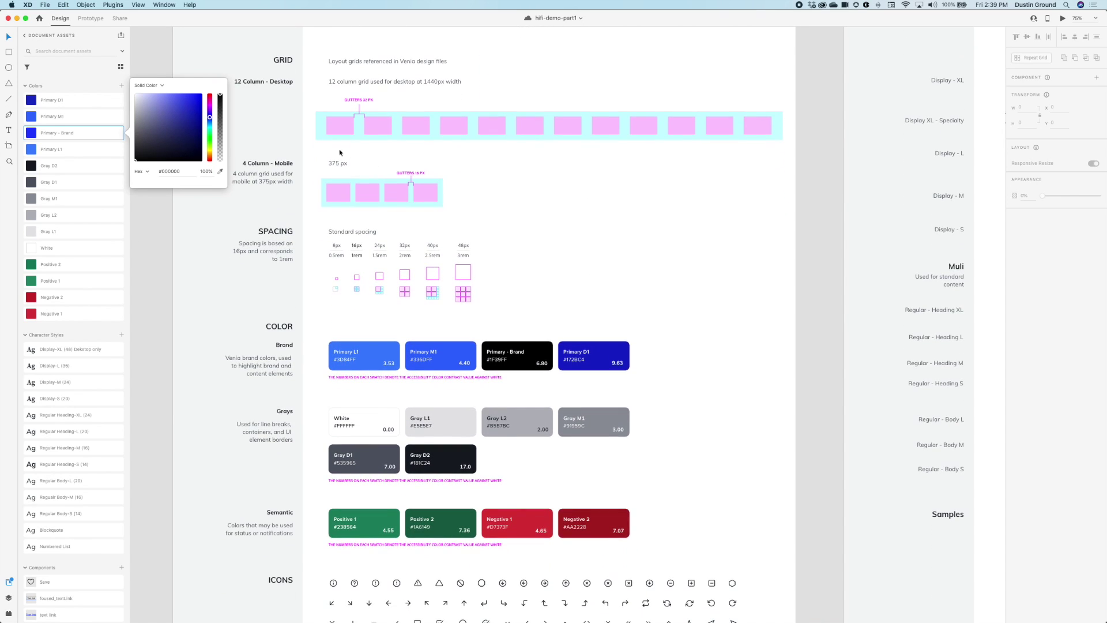
pyautogui.click(102, 136)
pyautogui.hscroll(3, 151, 250)
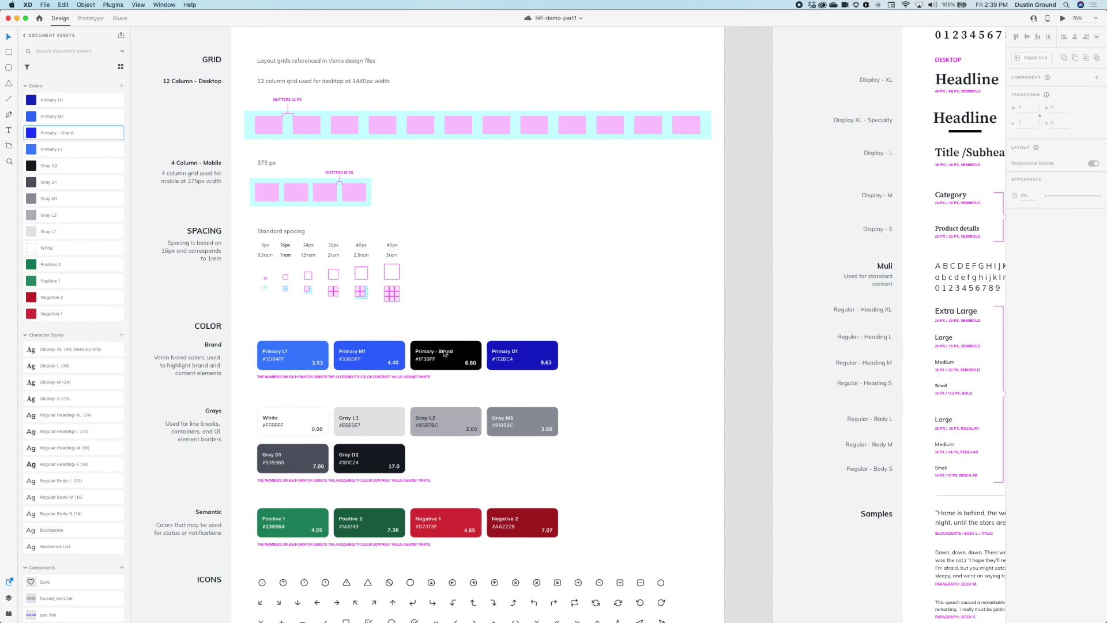
pyautogui.hscroll(2, 149, 201)
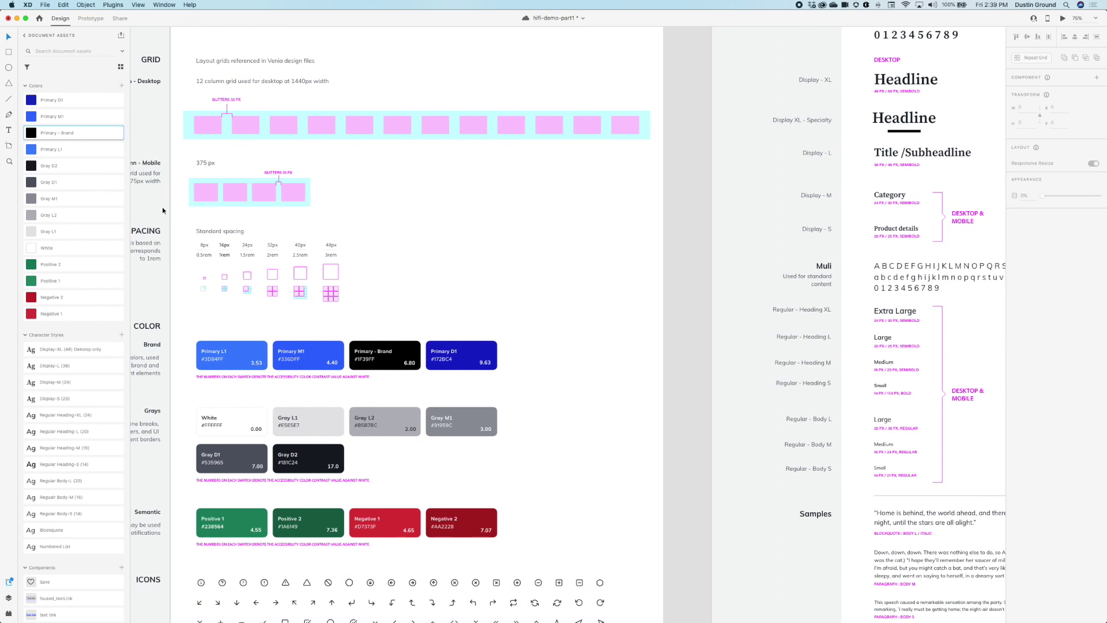
pyautogui.hscroll(8, 229, 201)
pyautogui.hscroll(5, 230, 201)
pyautogui.hscroll(5, 228, 198)
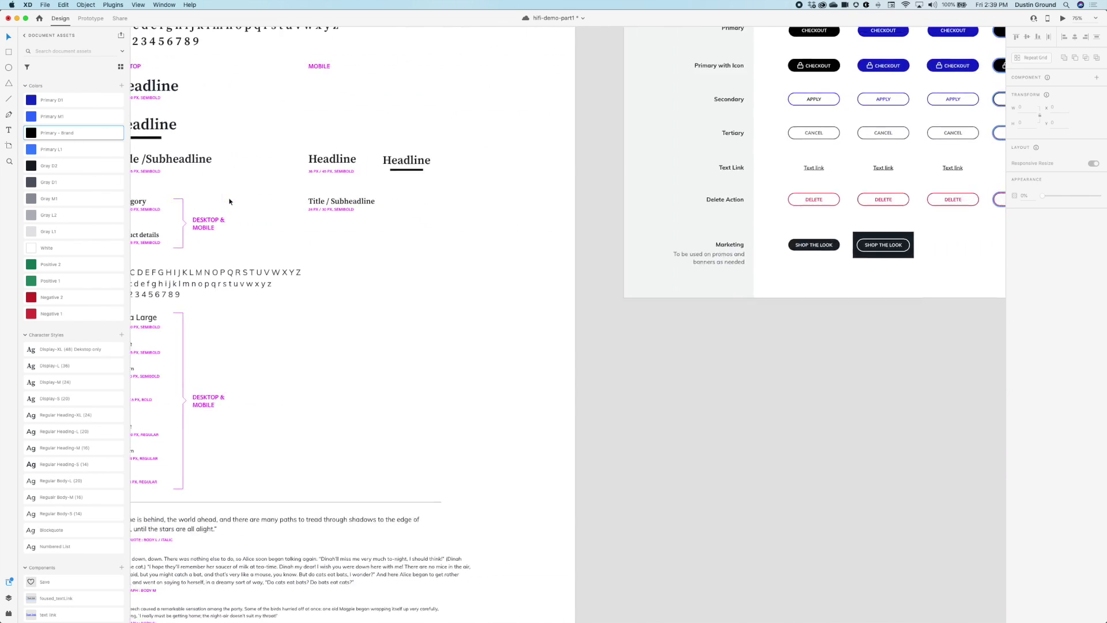
pyautogui.scroll(3, 227, 198)
pyautogui.hscroll(4, 226, 201)
pyautogui.hscroll(3, 227, 196)
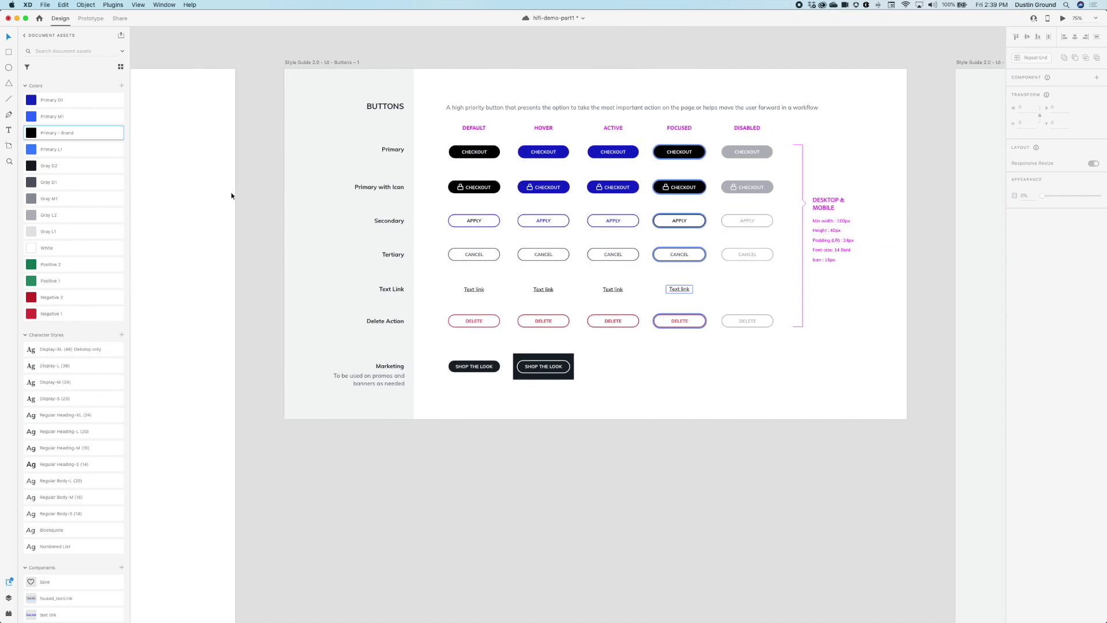
pyautogui.hscroll(2, 229, 193)
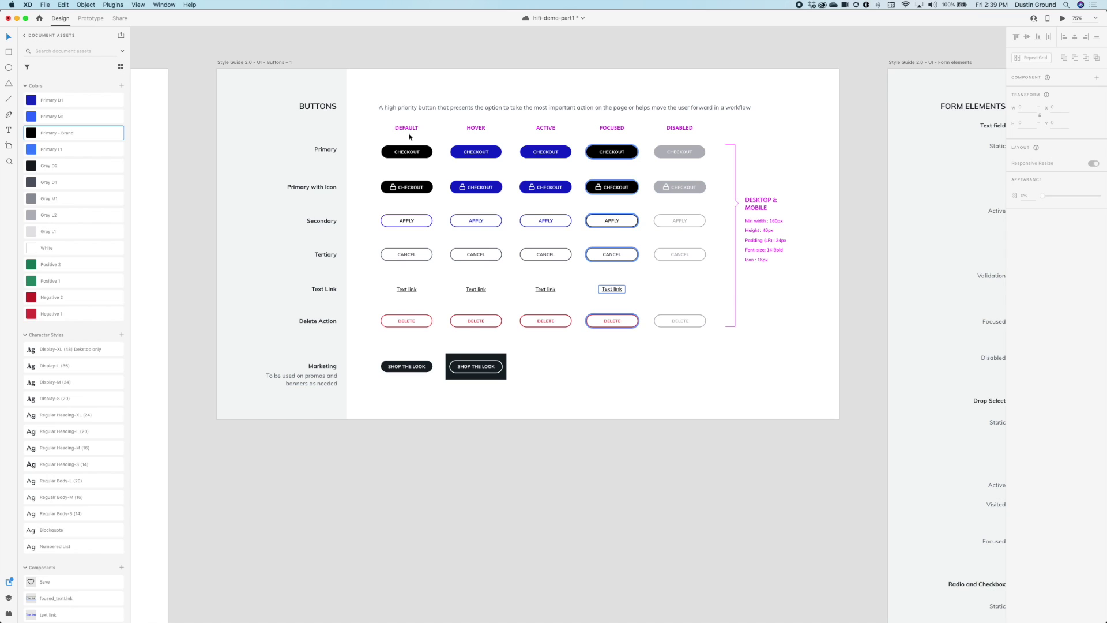
pyautogui.scroll(1, 409, 138)
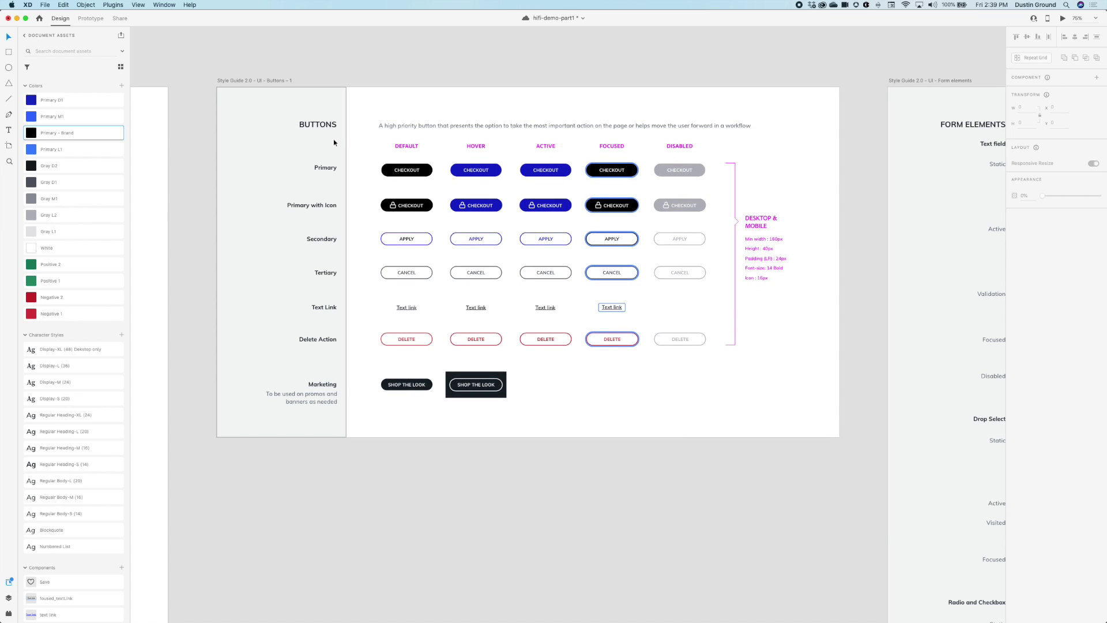
# Select the default Primary Checkout button on the Buttons artboard.
pyautogui.click(386, 172)
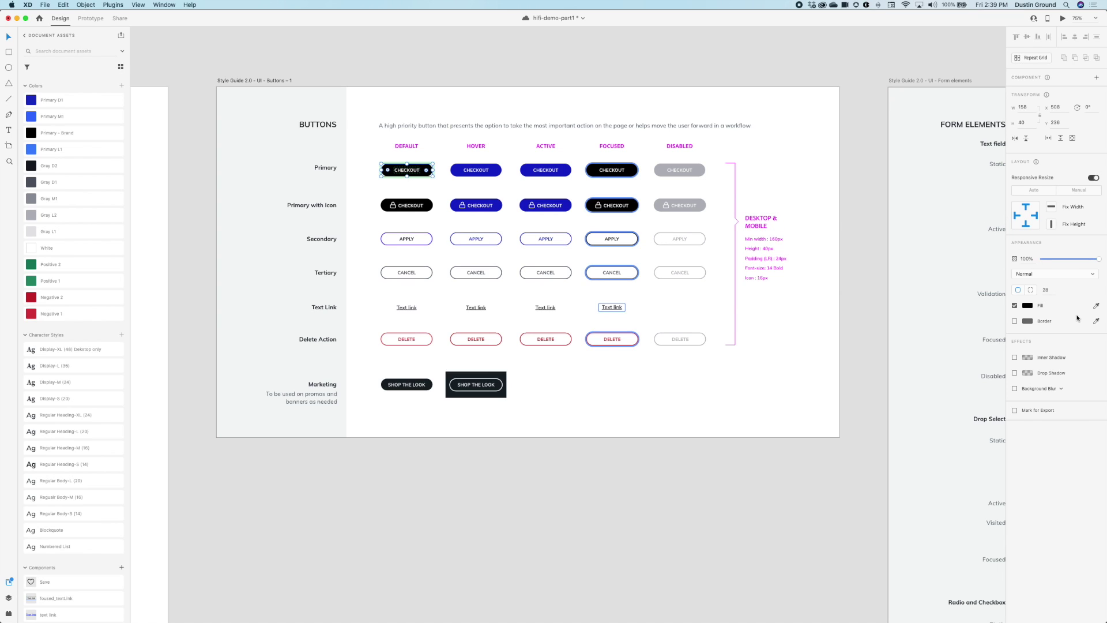
# Give the Primary Checkout button a 0 corner radius and an Ebony label font.
pyautogui.click(1052, 291)
pyautogui.write('0')
pyautogui.press('Return')
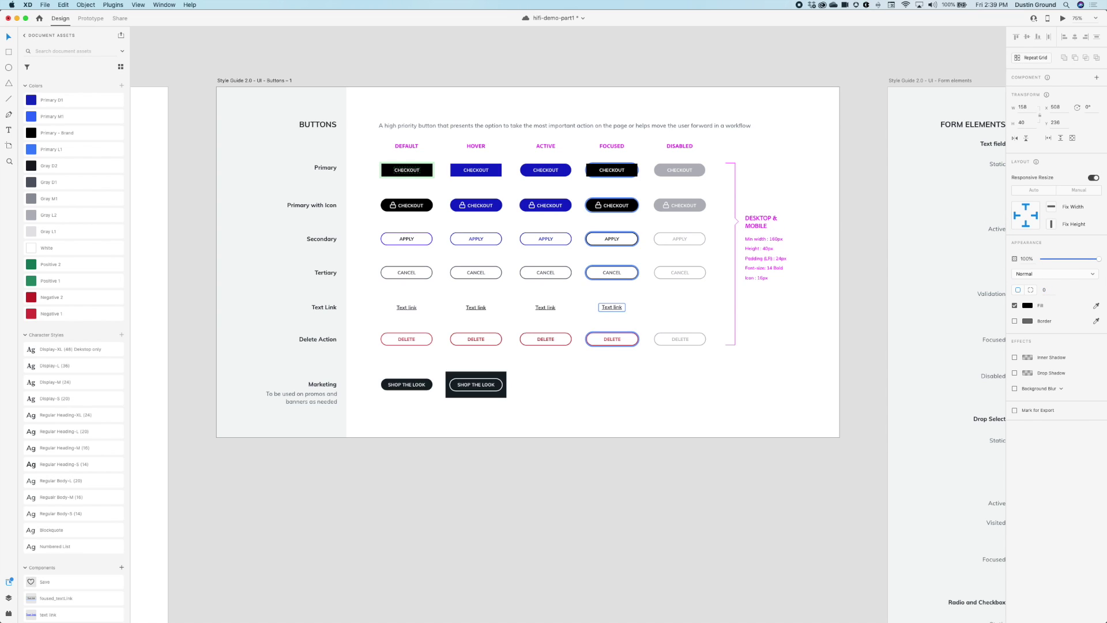
pyautogui.doubleClick(420, 171)
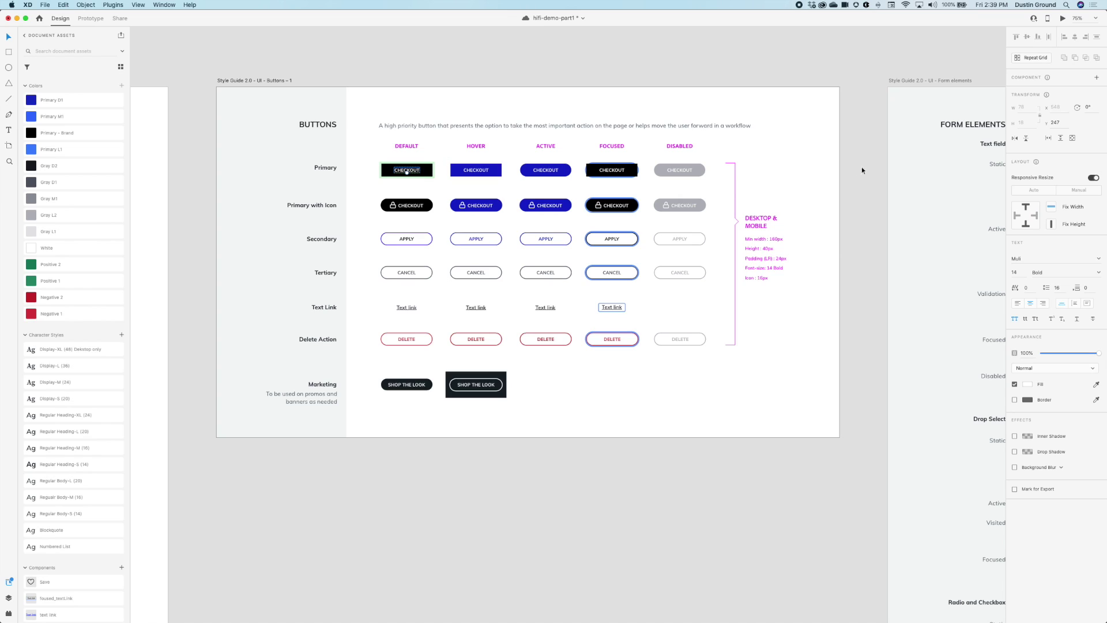
pyautogui.click(1029, 258)
pyautogui.write('Ebony')
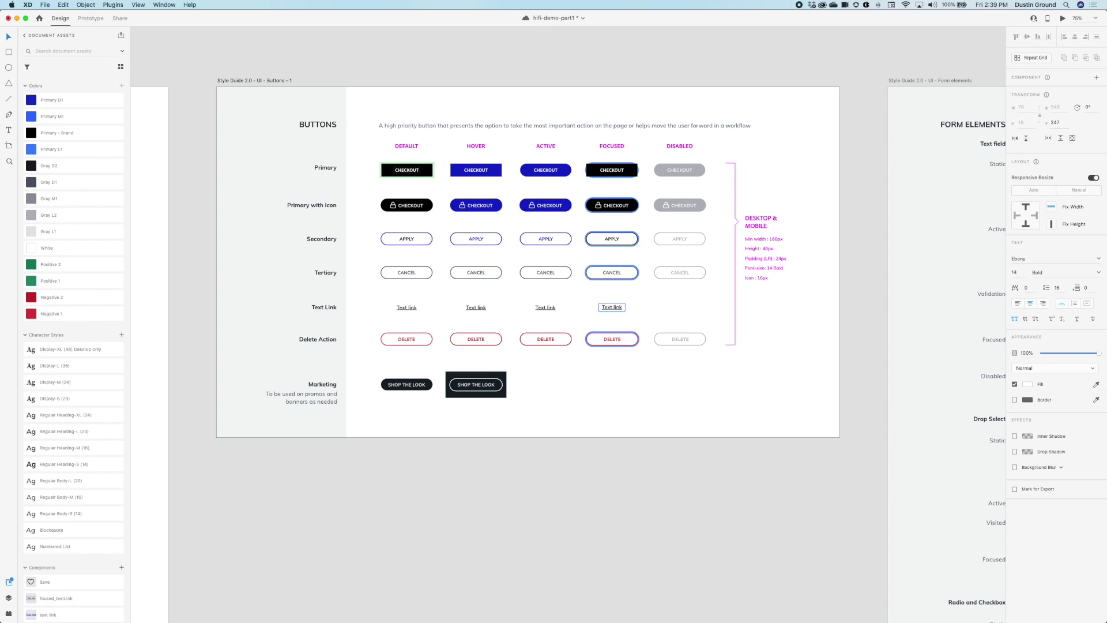
pyautogui.press('Return')
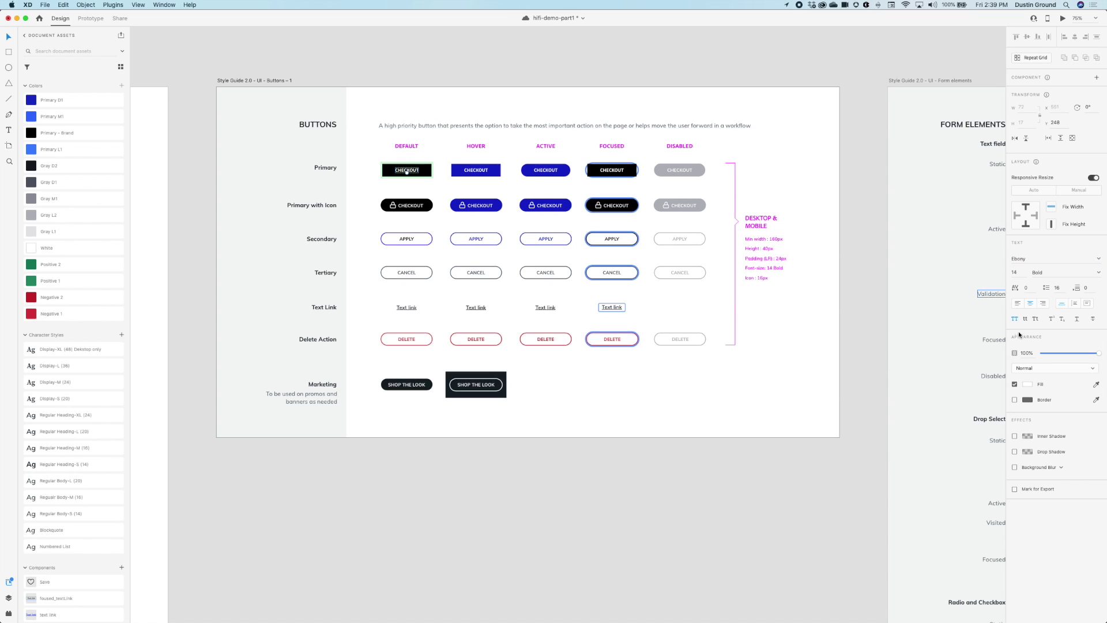
# Make the button labels lowercase, reading 'Checkout', at 16 px size.
pyautogui.click(1017, 320)
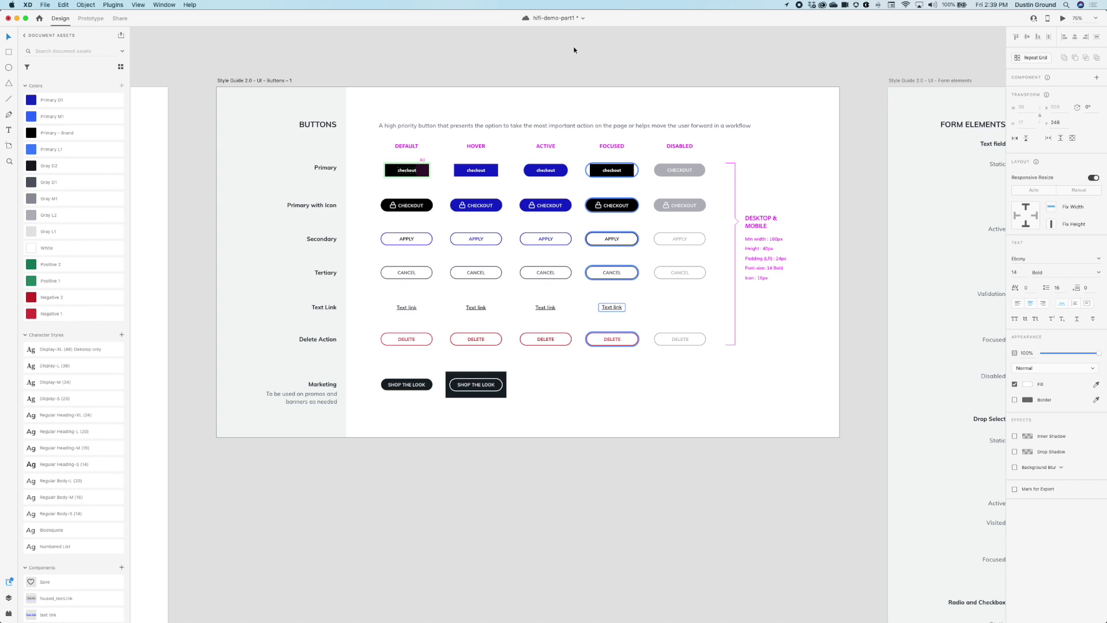
pyautogui.doubleClick(399, 171)
pyautogui.press('BackSpace')
pyautogui.write('C')
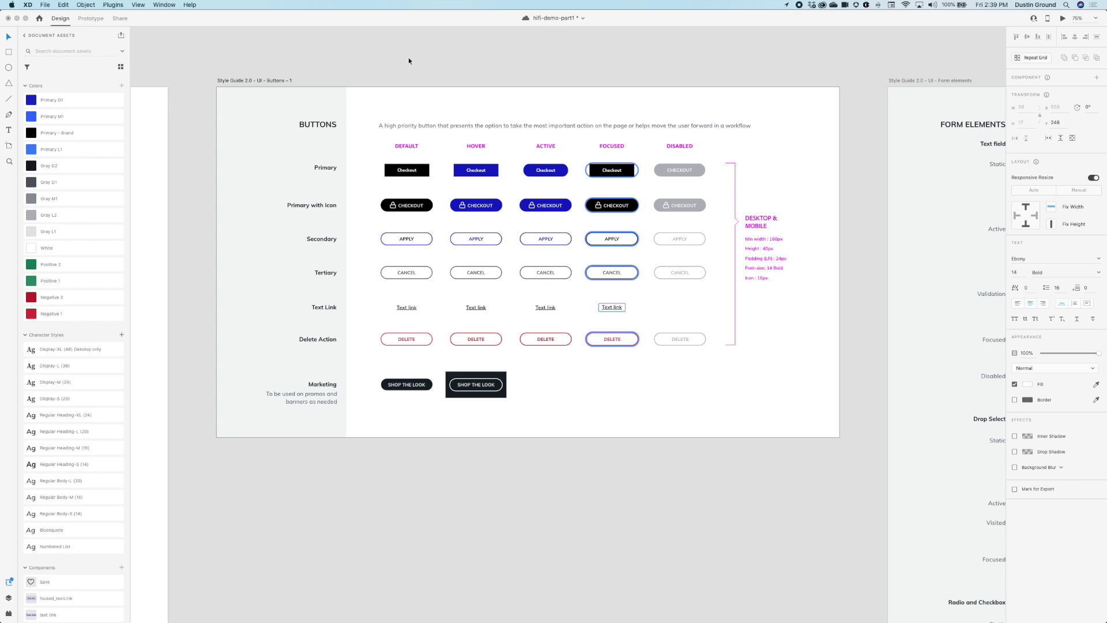
pyautogui.hotkey('ctrl', 'a')
pyautogui.click(1018, 273)
pyautogui.press('Return')
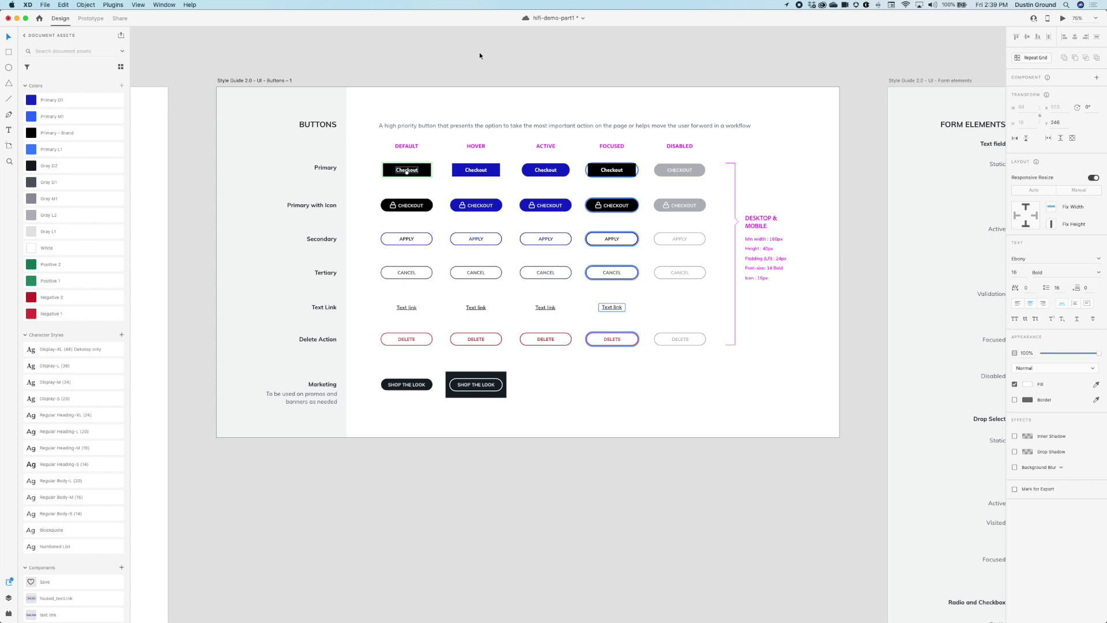
pyautogui.click(476, 59)
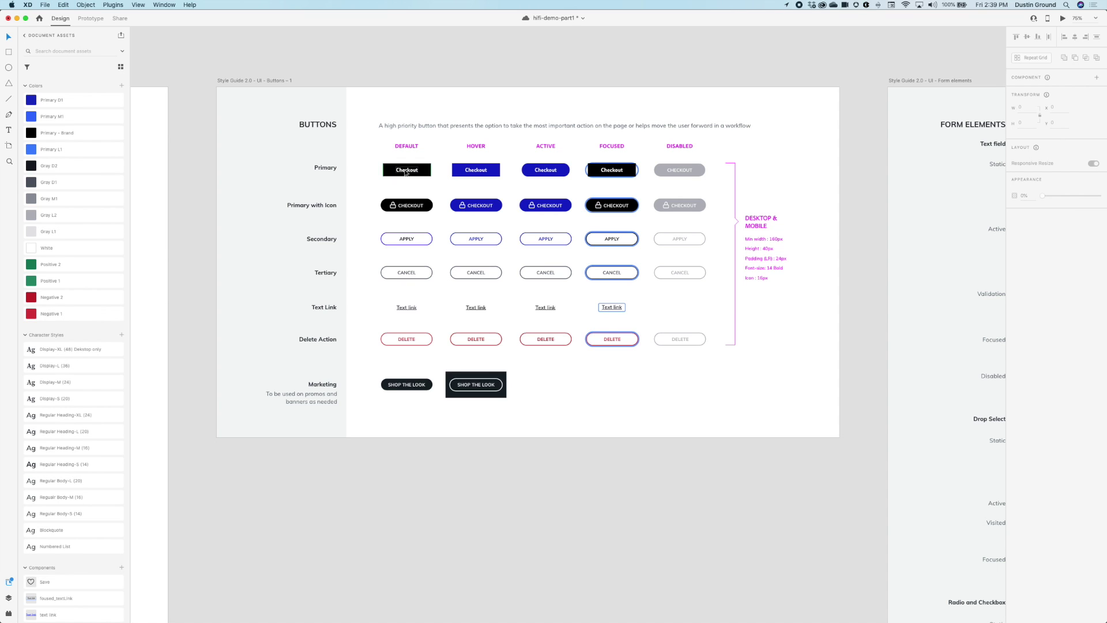
pyautogui.hscroll(2, 445, 177)
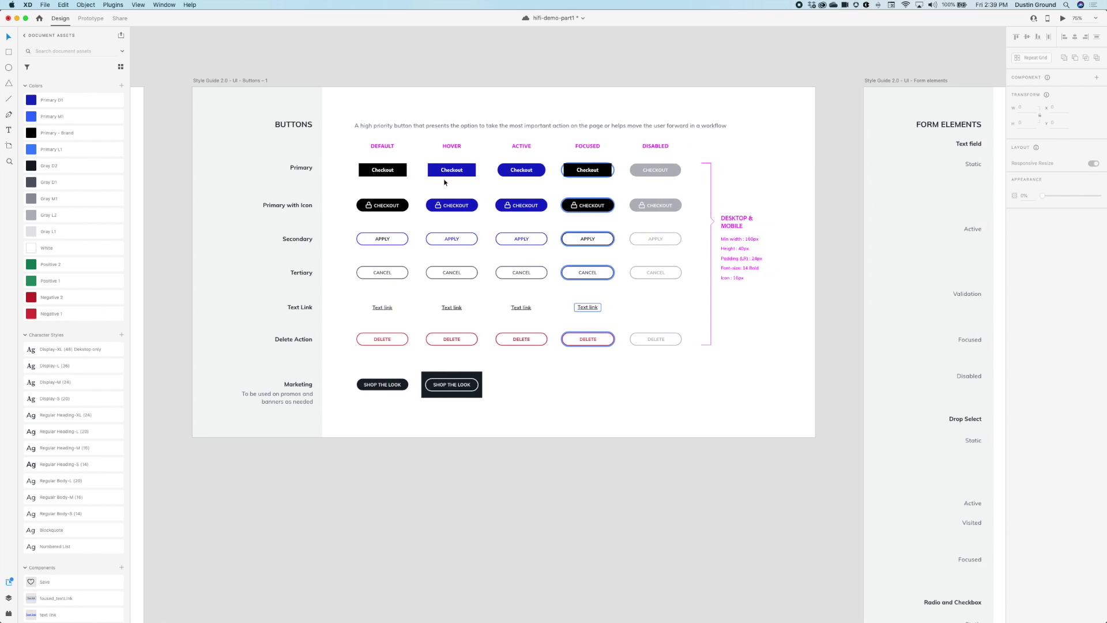
pyautogui.hscroll(1, 444, 181)
pyautogui.hscroll(2, 444, 182)
pyautogui.hscroll(5, 445, 182)
pyautogui.hscroll(10, 445, 182)
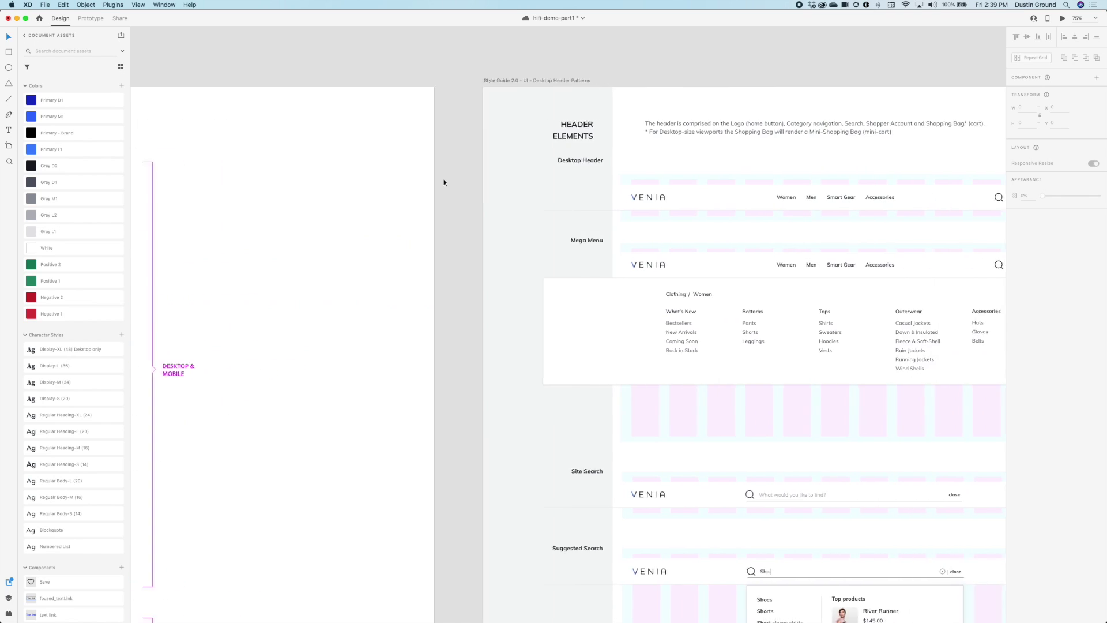
pyautogui.hscroll(10, 445, 182)
pyautogui.hscroll(5, 444, 182)
pyautogui.hscroll(5, 443, 183)
pyautogui.scroll(-2, 444, 182)
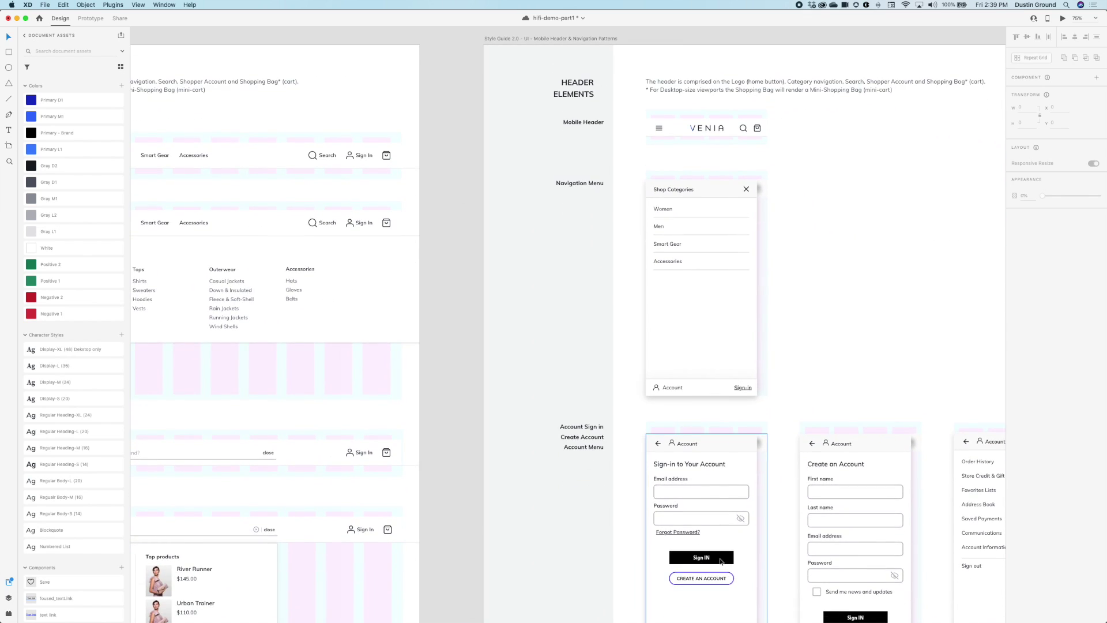
pyautogui.hscroll(2, 720, 560)
pyautogui.hscroll(10, 719, 559)
pyautogui.scroll(-10, 719, 560)
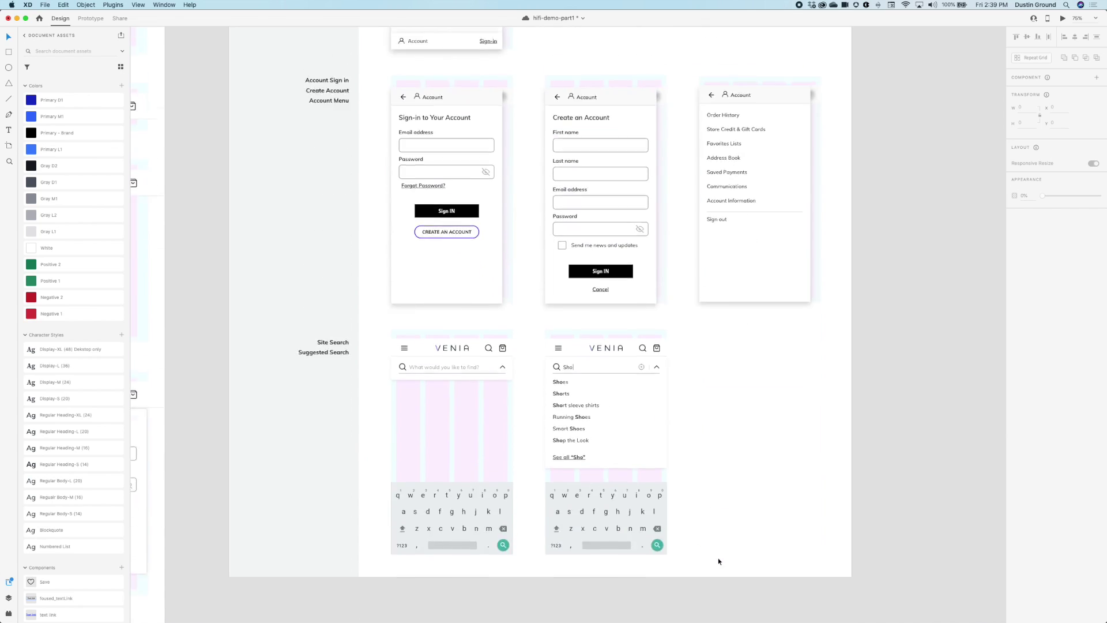
pyautogui.scroll(-15, 718, 561)
pyautogui.scroll(-5, 718, 561)
pyautogui.hscroll(-5, 718, 559)
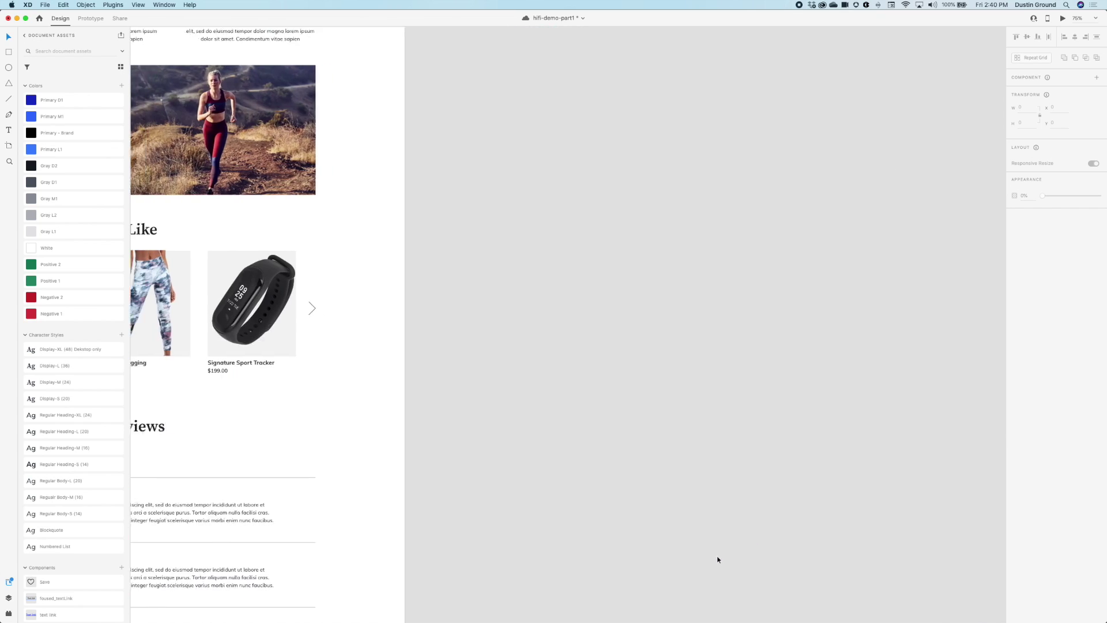
pyautogui.hscroll(-5, 717, 559)
pyautogui.hscroll(-3, 717, 559)
pyautogui.hscroll(-3, 717, 558)
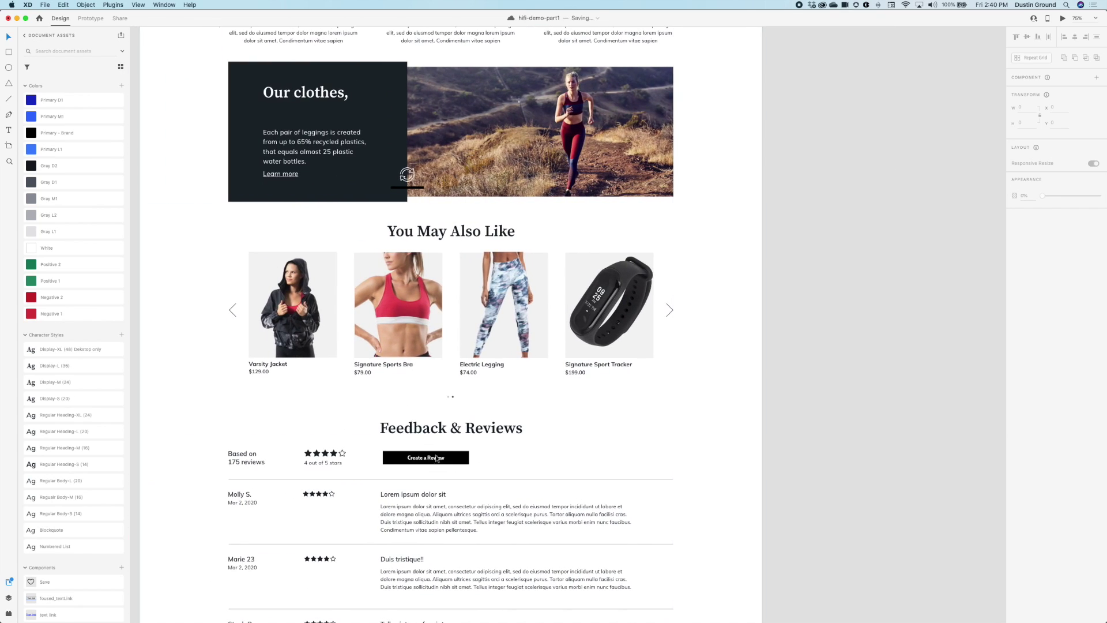
pyautogui.hscroll(-5, 437, 460)
pyautogui.hscroll(-5, 437, 459)
pyautogui.scroll(3, 437, 459)
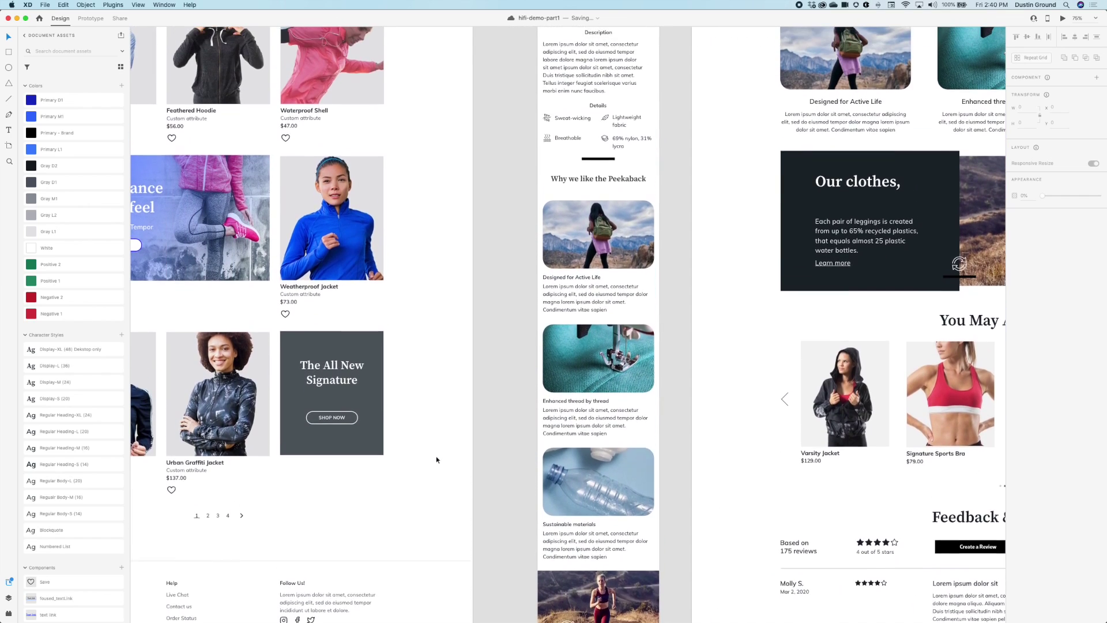
pyautogui.scroll(5, 437, 460)
pyautogui.hscroll(-3, 436, 459)
pyautogui.scroll(2, 437, 459)
pyautogui.scroll(4, 437, 459)
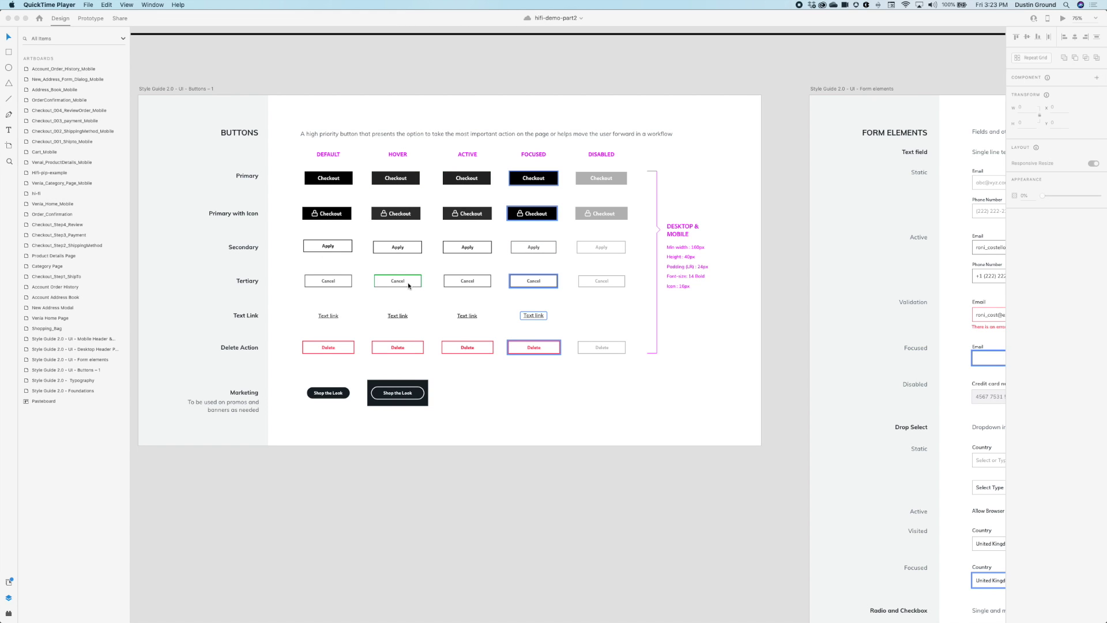
pyautogui.hscroll(10, 407, 283)
pyautogui.hscroll(5, 523, 249)
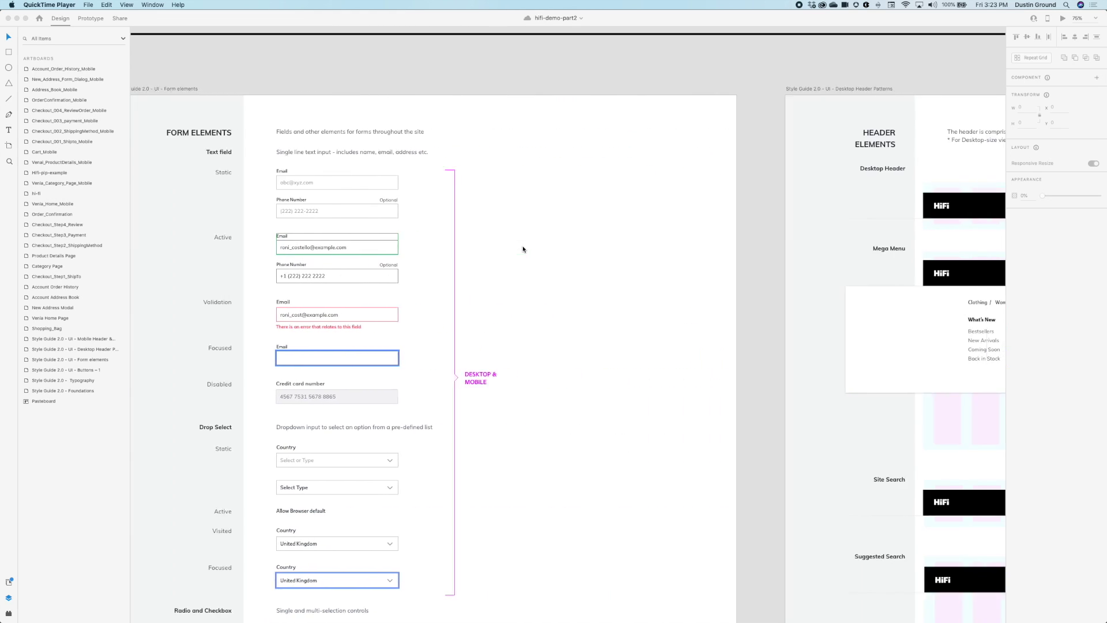
pyautogui.hscroll(5, 523, 250)
pyautogui.hscroll(7, 520, 249)
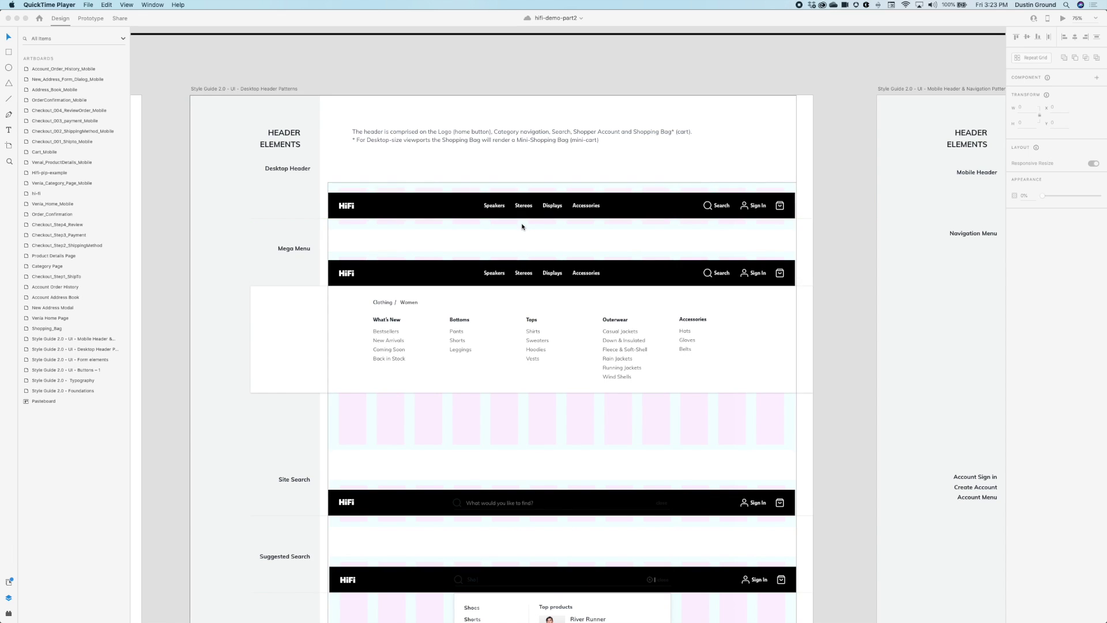
pyautogui.hscroll(3, 520, 229)
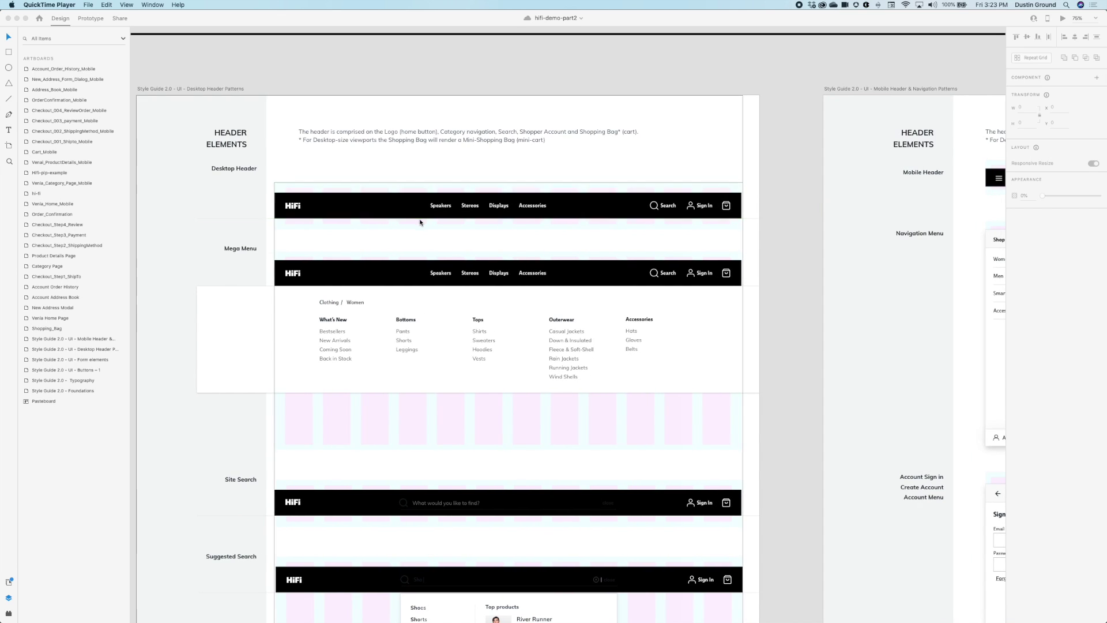
pyautogui.hscroll(4, 423, 220)
pyautogui.hscroll(1, 424, 219)
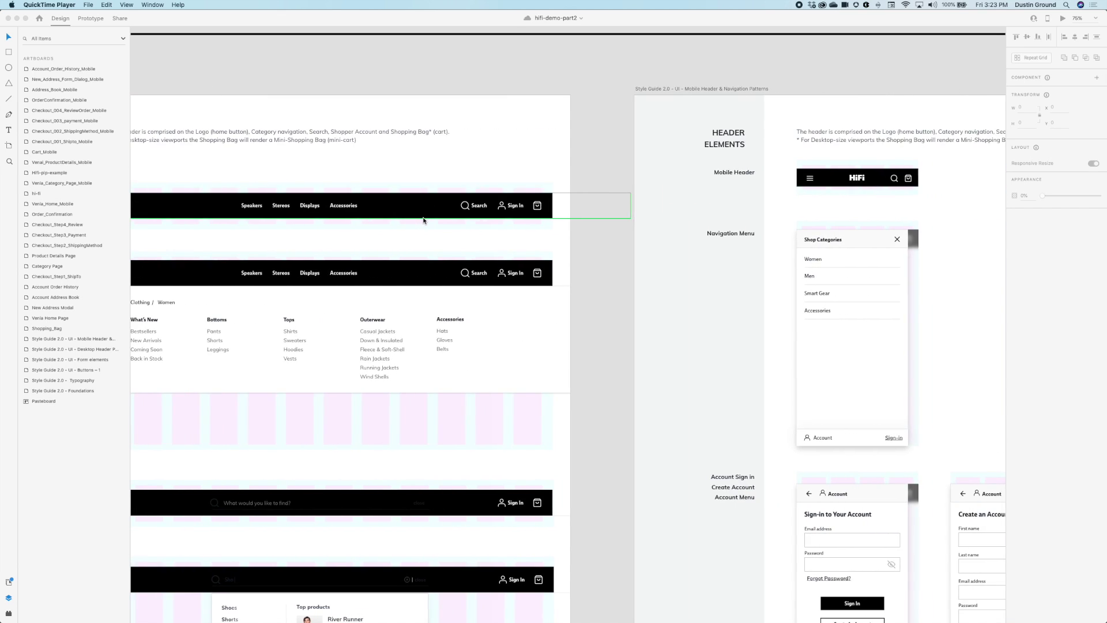
pyautogui.hscroll(7, 423, 220)
pyautogui.scroll(-1, 424, 220)
pyautogui.scroll(-5, 424, 219)
pyautogui.scroll(-5, 423, 219)
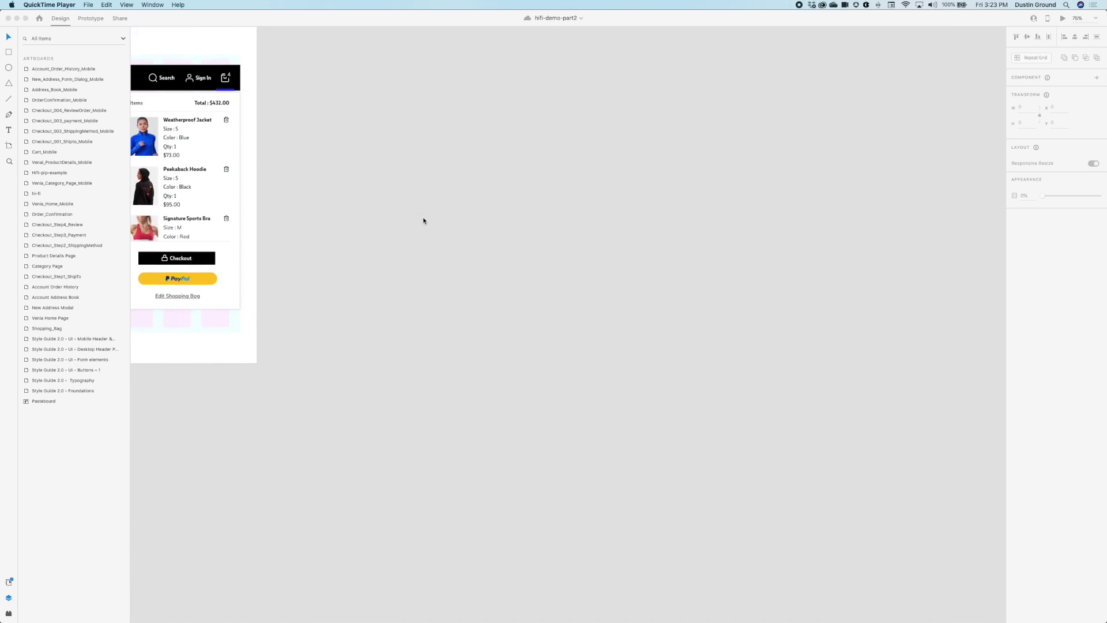
pyautogui.hscroll(-3, 423, 220)
pyautogui.hscroll(-1, 423, 219)
pyautogui.hscroll(-2, 423, 220)
pyautogui.scroll(-4, 423, 219)
pyautogui.hscroll(-4, 423, 220)
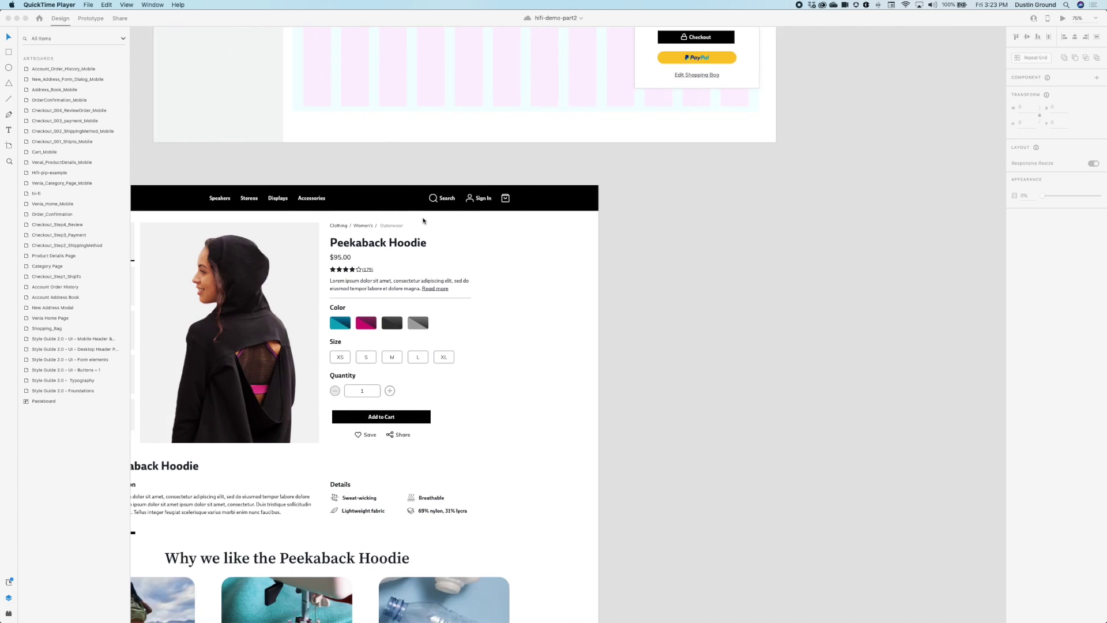
pyautogui.hscroll(-3, 423, 220)
pyautogui.hscroll(-2, 423, 220)
pyautogui.scroll(-2, 424, 219)
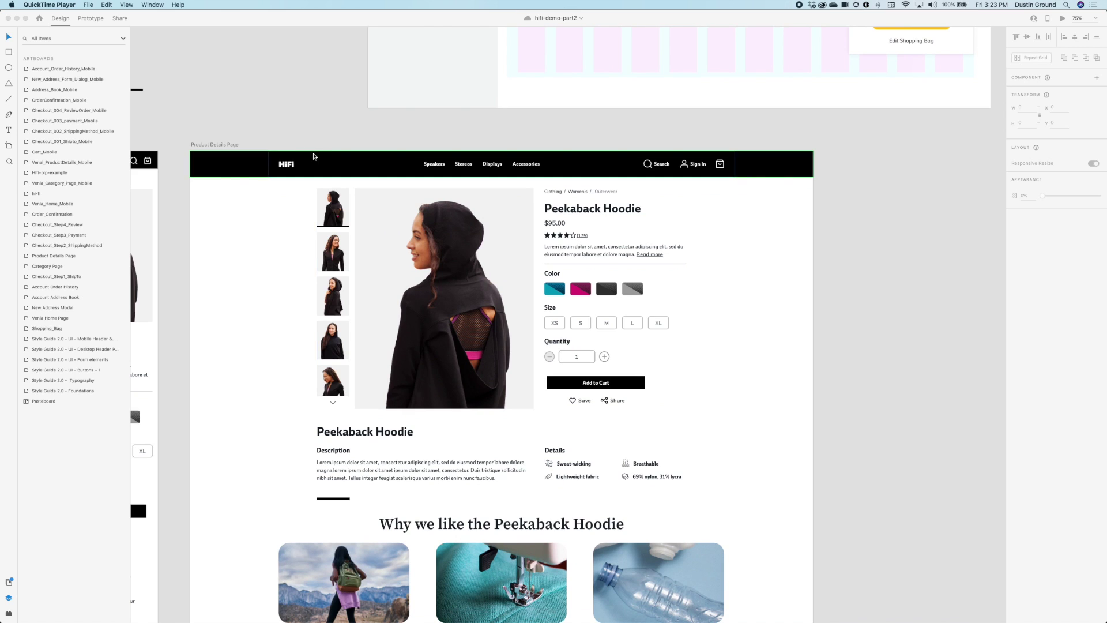
pyautogui.hscroll(-1, 314, 157)
pyautogui.hscroll(-3, 314, 156)
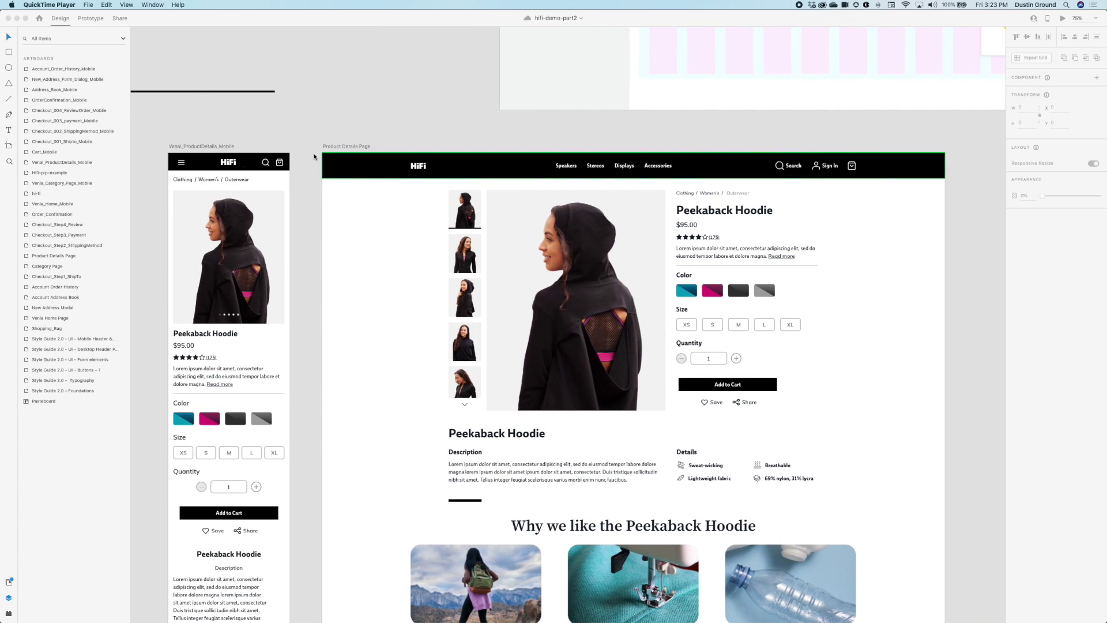
pyautogui.hscroll(-5, 314, 156)
pyautogui.hscroll(-6, 314, 157)
pyautogui.hscroll(-3, 313, 156)
pyautogui.hscroll(-3, 313, 156)
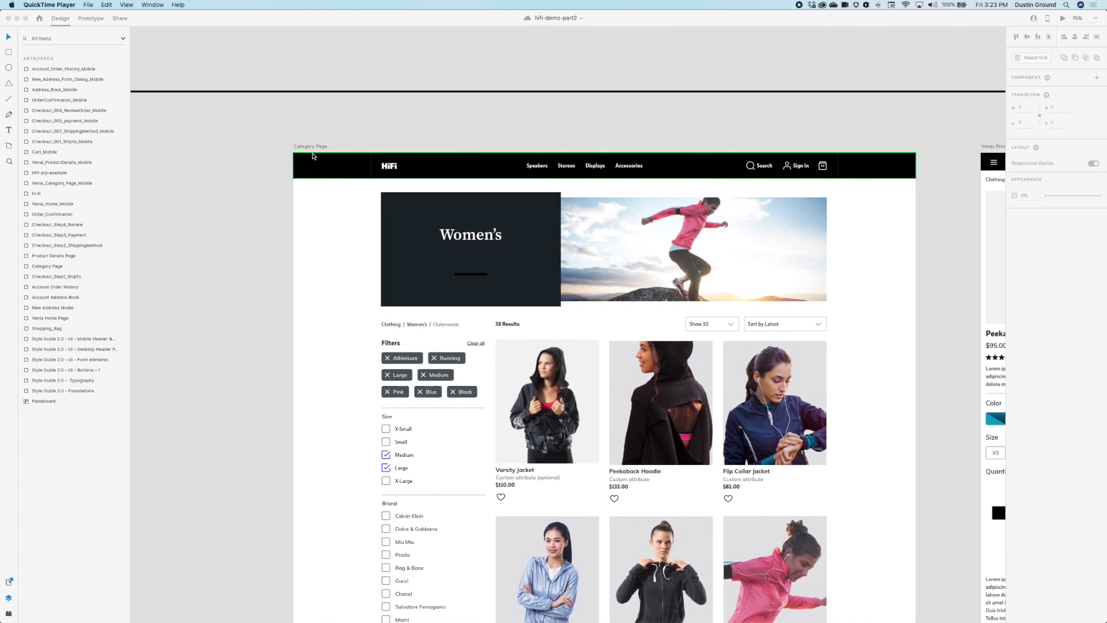
pyautogui.hscroll(-4, 312, 155)
pyautogui.hscroll(-5, 313, 156)
pyautogui.hscroll(-5, 313, 157)
pyautogui.hscroll(-2, 312, 157)
pyautogui.scroll(-2, 312, 157)
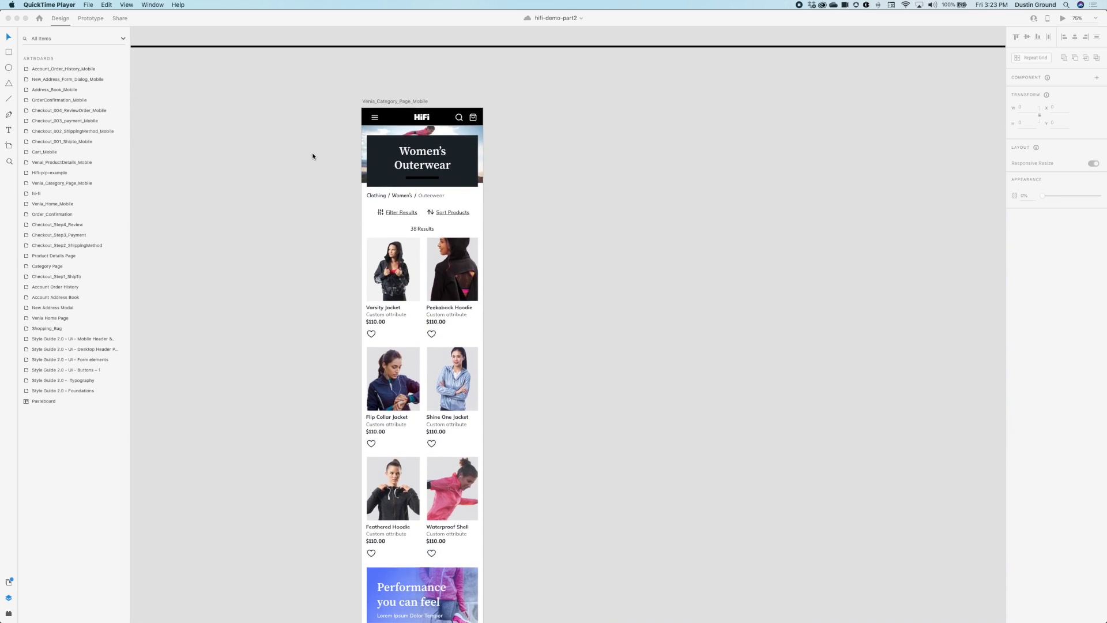
pyautogui.hscroll(-3, 313, 156)
pyautogui.scroll(-1, 312, 157)
pyautogui.scroll(1, 313, 157)
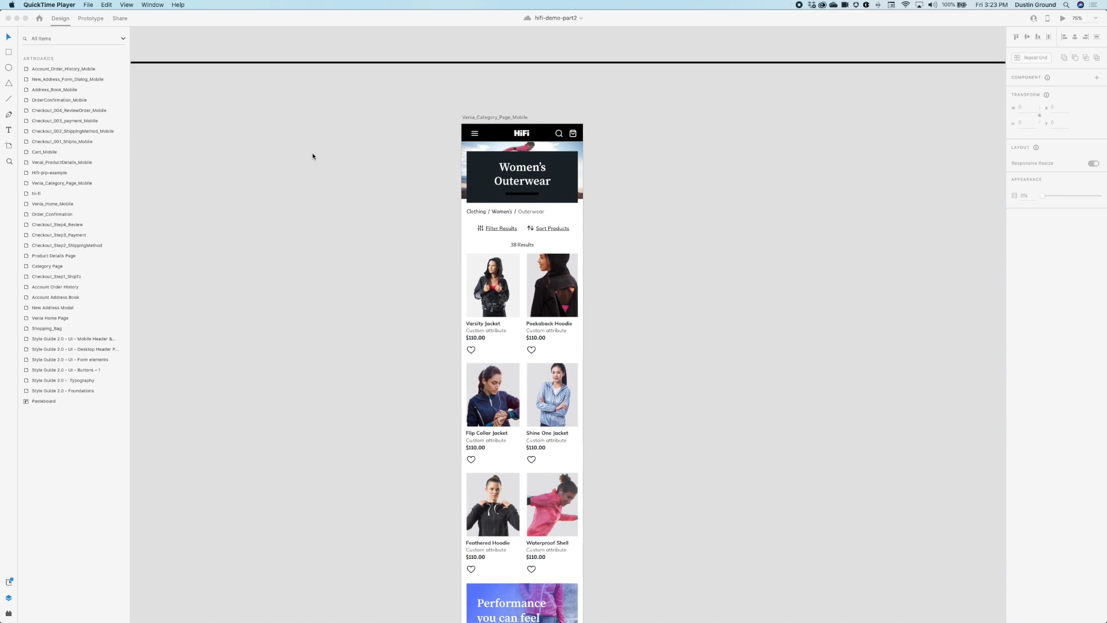
# Delete the Women's Outerwear text block group from the banner, then switch to Finder.
pyautogui.click(313, 155)
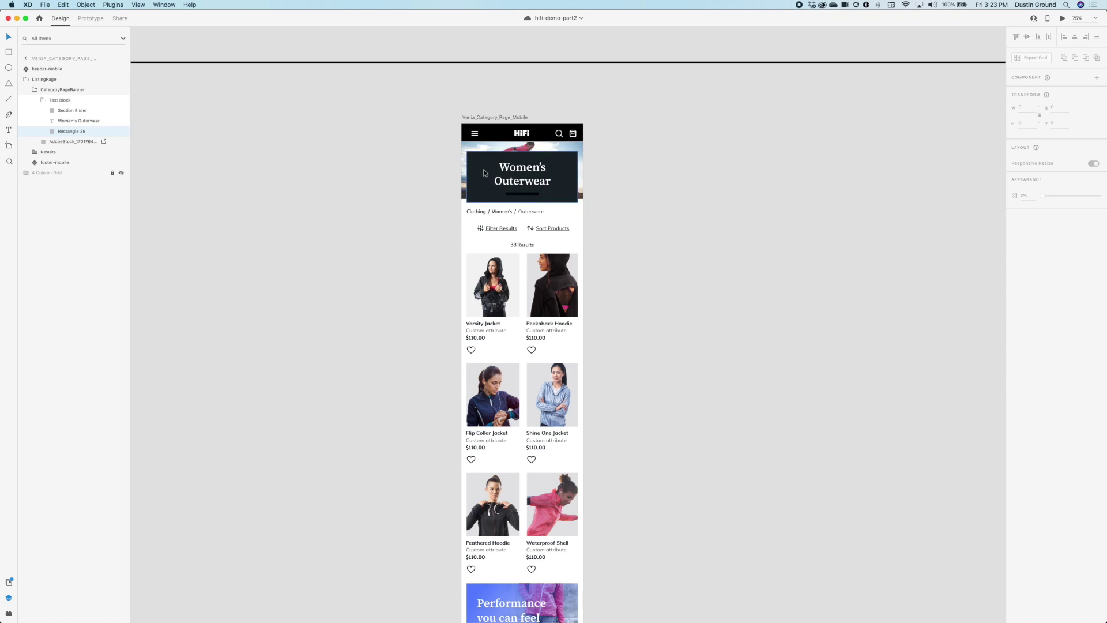
pyautogui.doubleClick(522, 173)
pyautogui.click(54, 100)
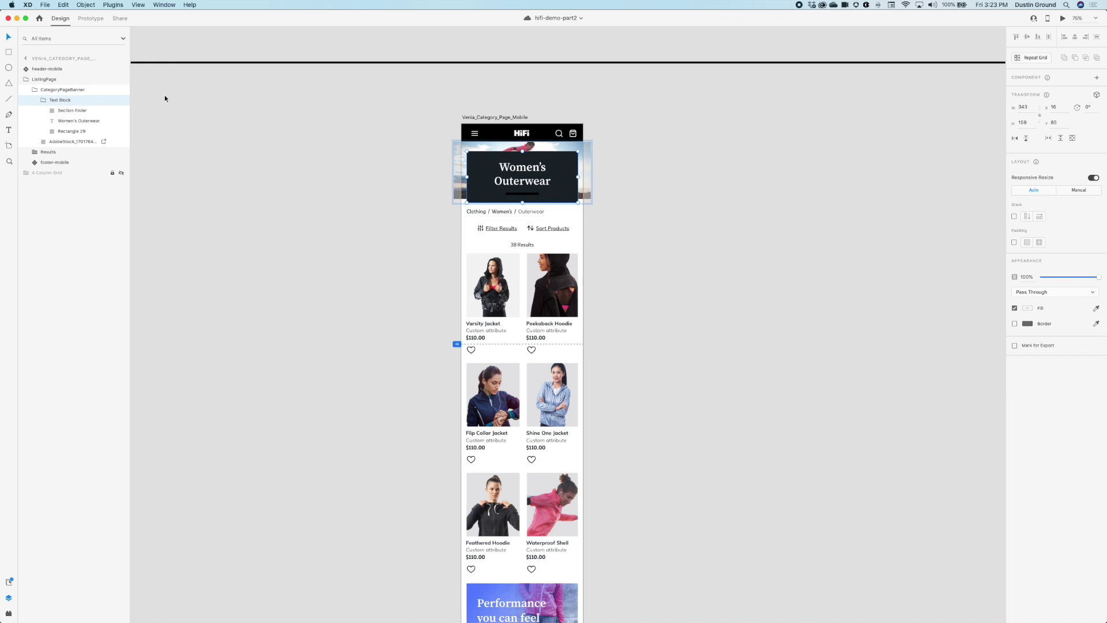
pyautogui.press('Delete')
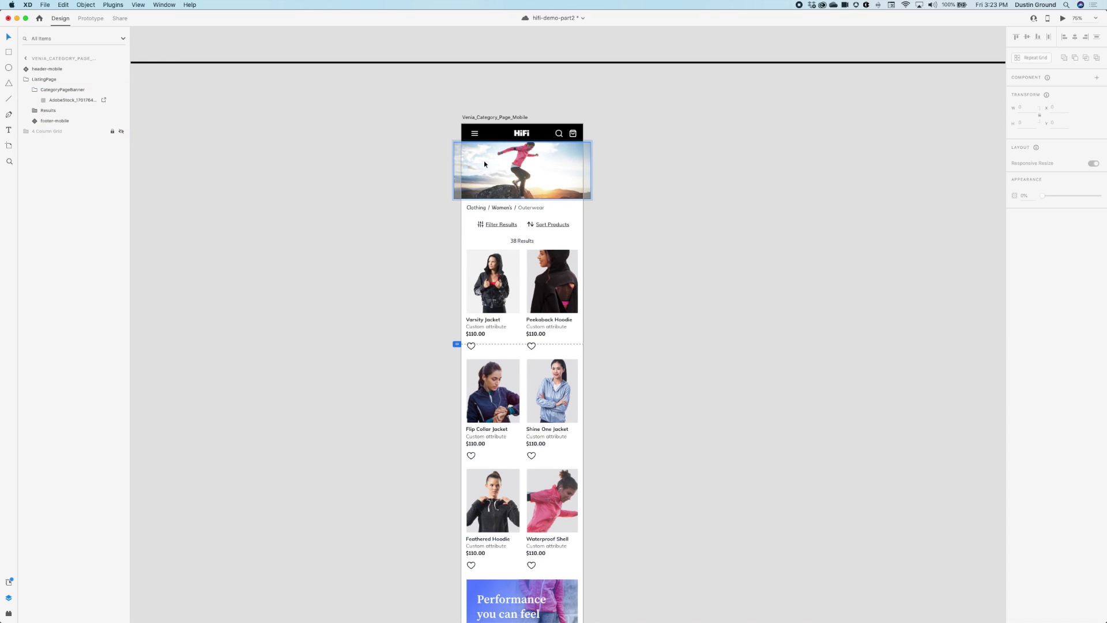
pyautogui.press('super+Tab')
pyautogui.press('super+Tab')
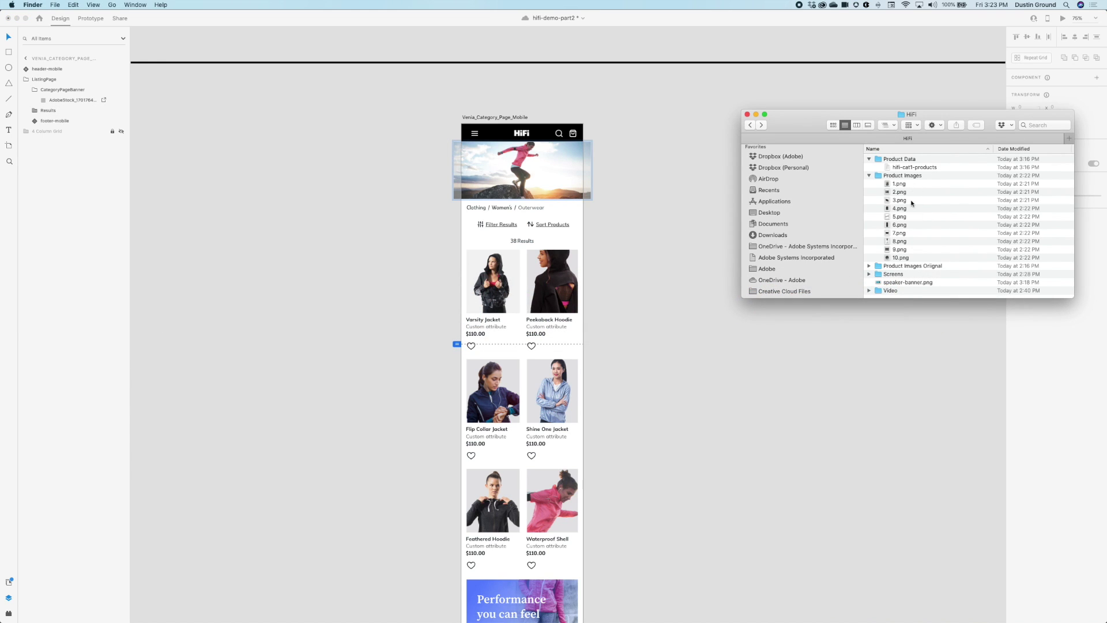
# Drop speaker-banner.png onto the banner photo and resize it to the 375 px artboard width.
pyautogui.moveTo(907, 283); pyautogui.dragTo(521, 170)
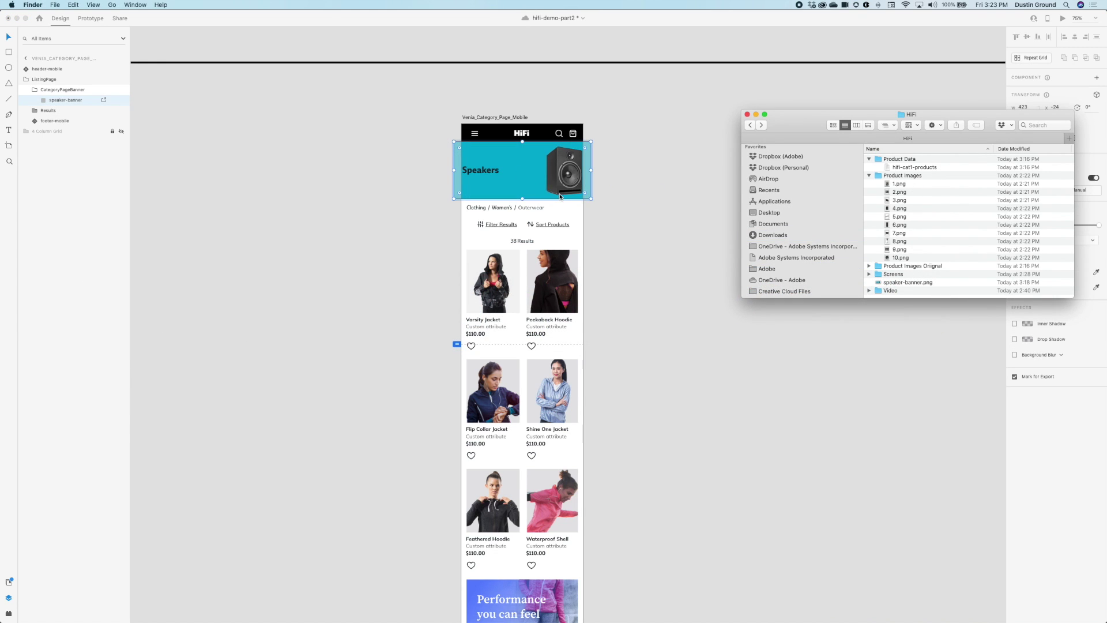
pyautogui.click(558, 191)
pyautogui.moveTo(588, 199); pyautogui.dragTo(583, 193)
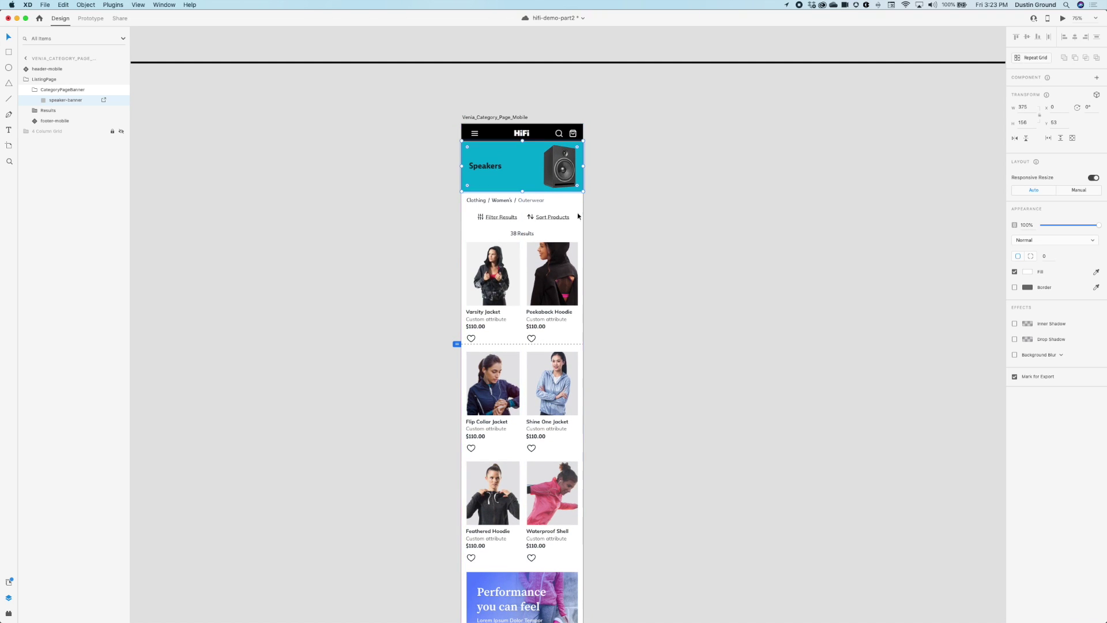
pyautogui.click(626, 245)
pyautogui.scroll(-1, 626, 248)
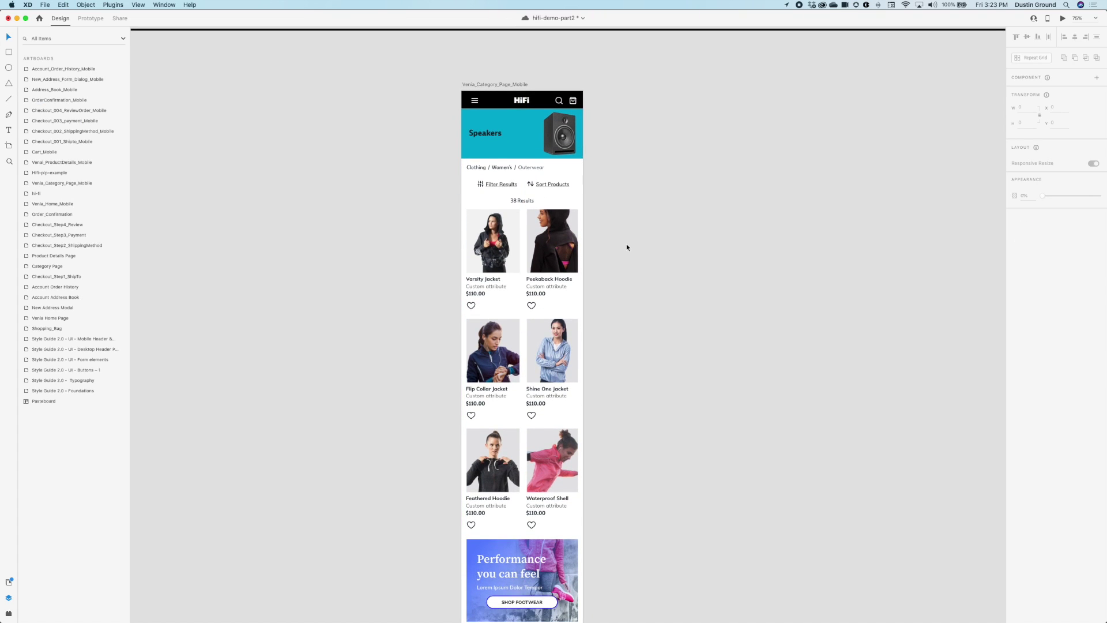
pyautogui.scroll(-2, 626, 247)
pyautogui.press('super+equal')
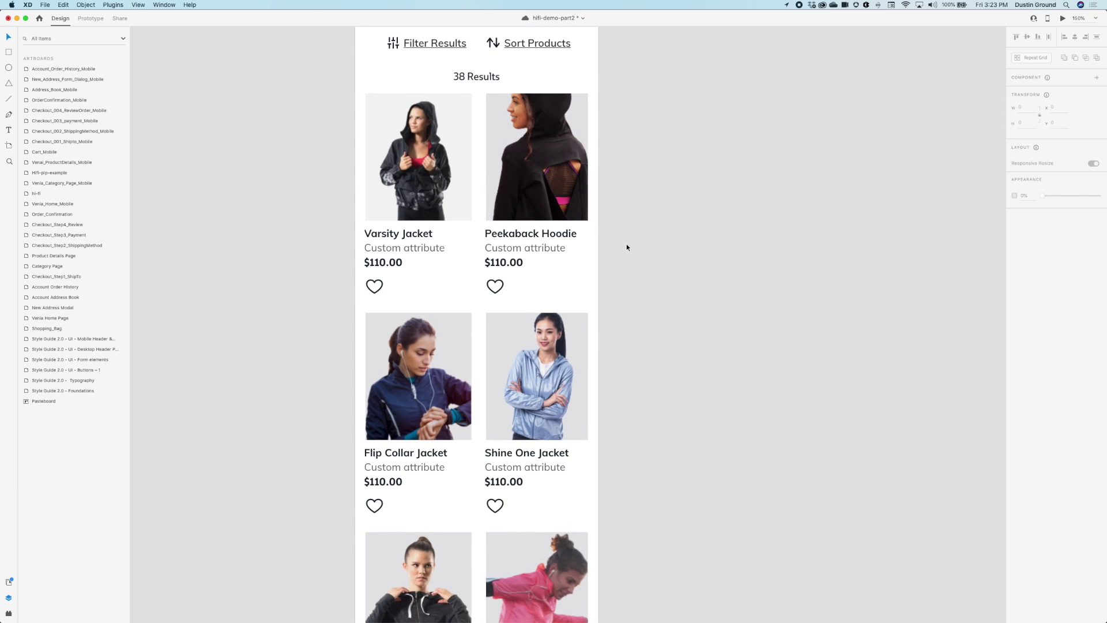
pyautogui.scroll(2, 627, 248)
pyautogui.scroll(2, 626, 247)
pyautogui.press('super+minus')
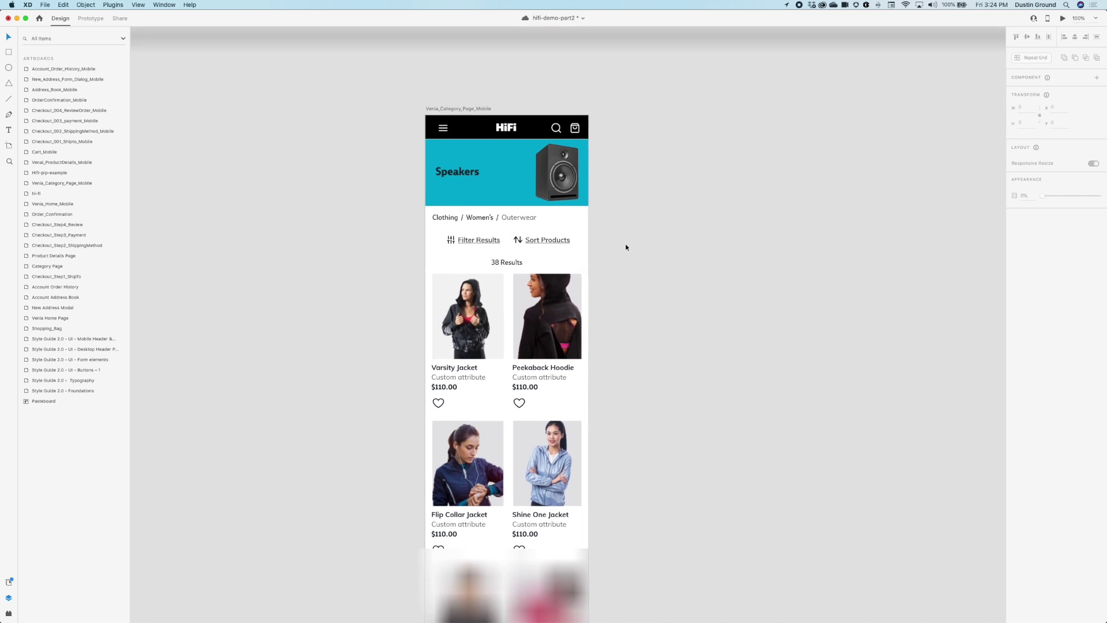
pyautogui.scroll(-1, 629, 242)
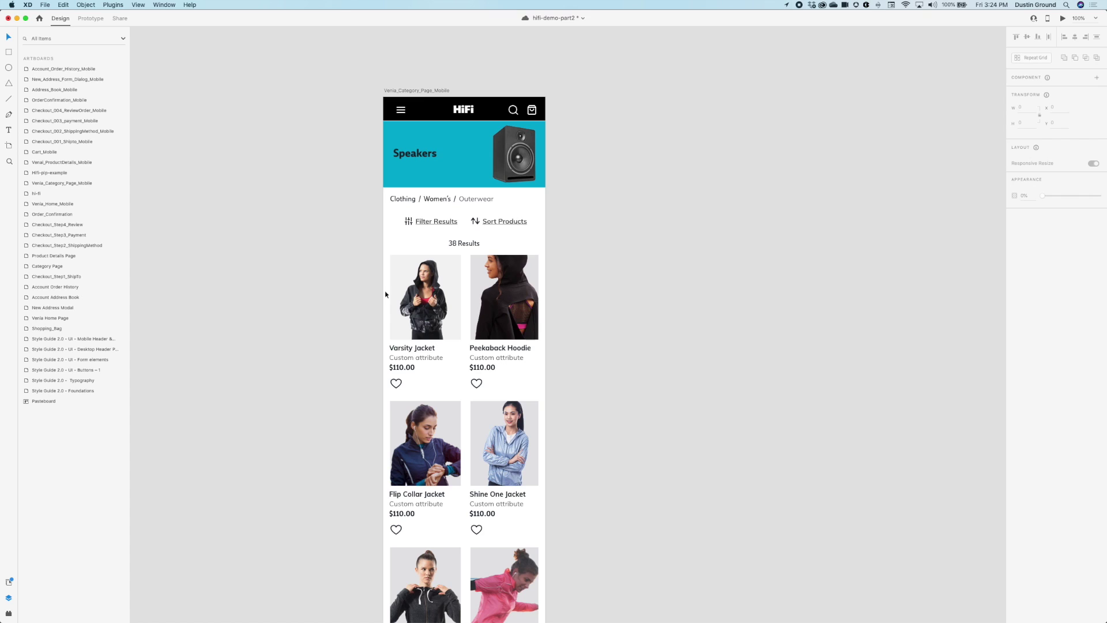
pyautogui.hscroll(2, 389, 303)
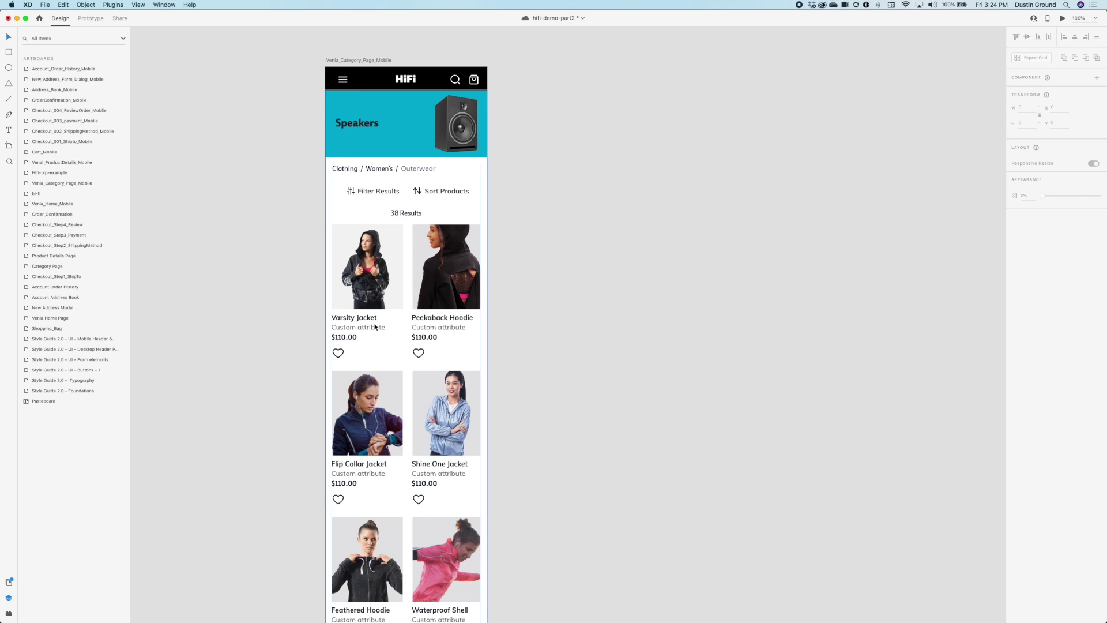
# Save, then drop speaker images 1.png–10.png onto the repeat grid's first photo.
pyautogui.press('super+s')
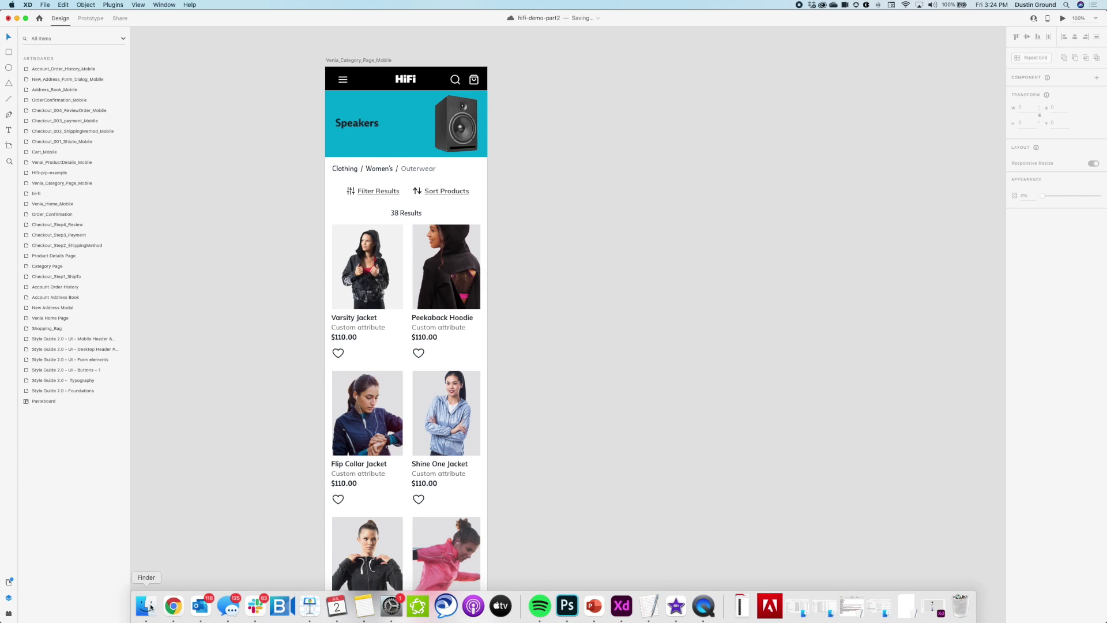
pyautogui.click(147, 607)
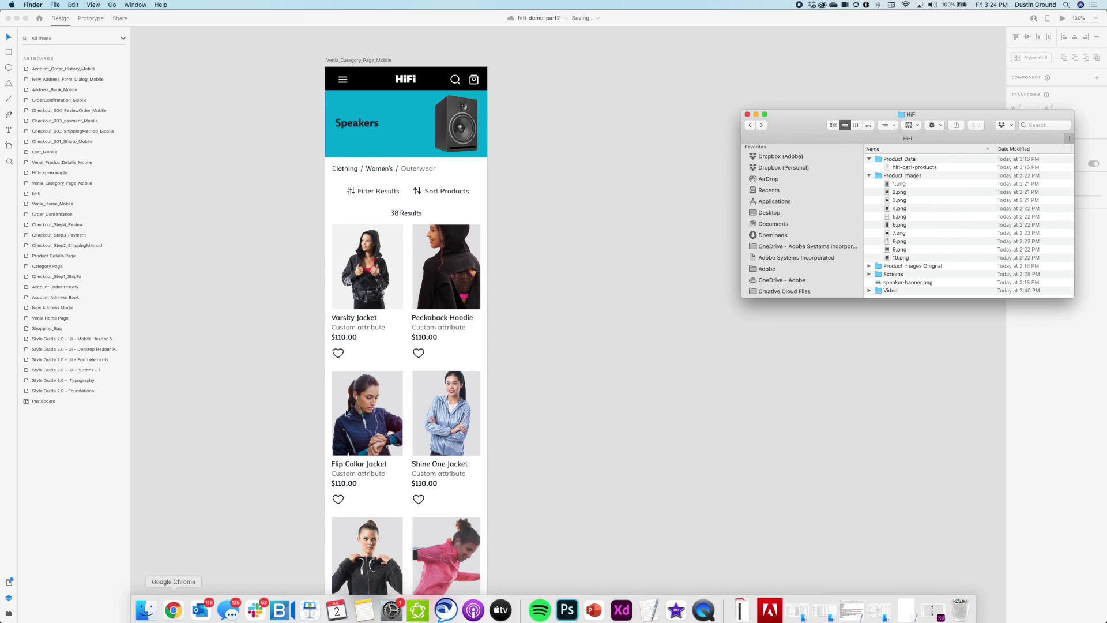
pyautogui.click(907, 185)
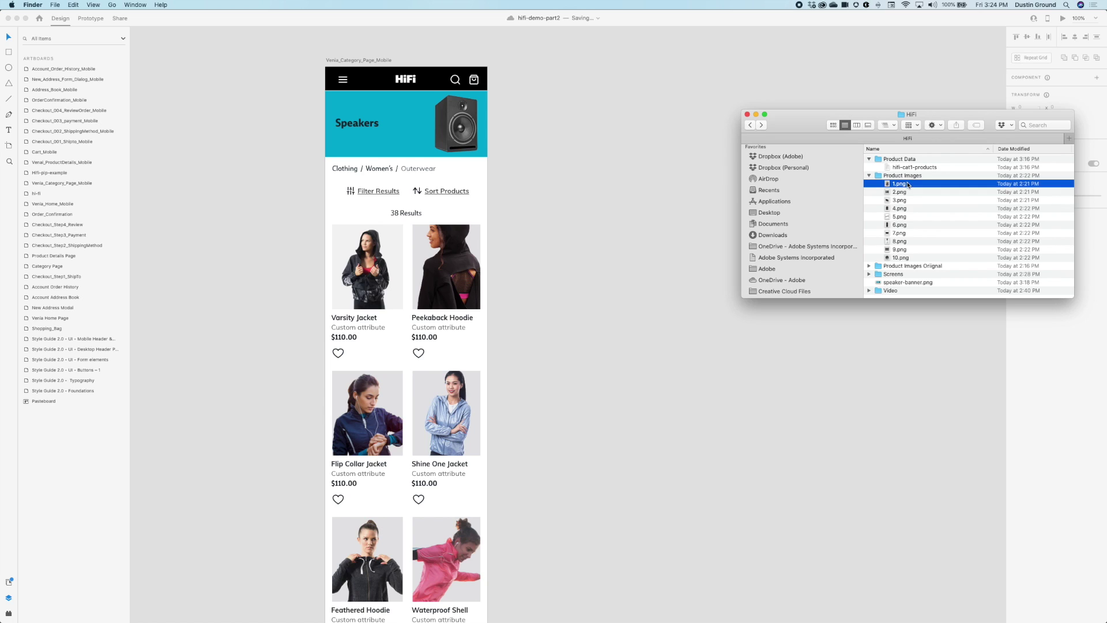
pyautogui.keyDown('shift'); pyautogui.click(905, 260); pyautogui.keyUp('shift')
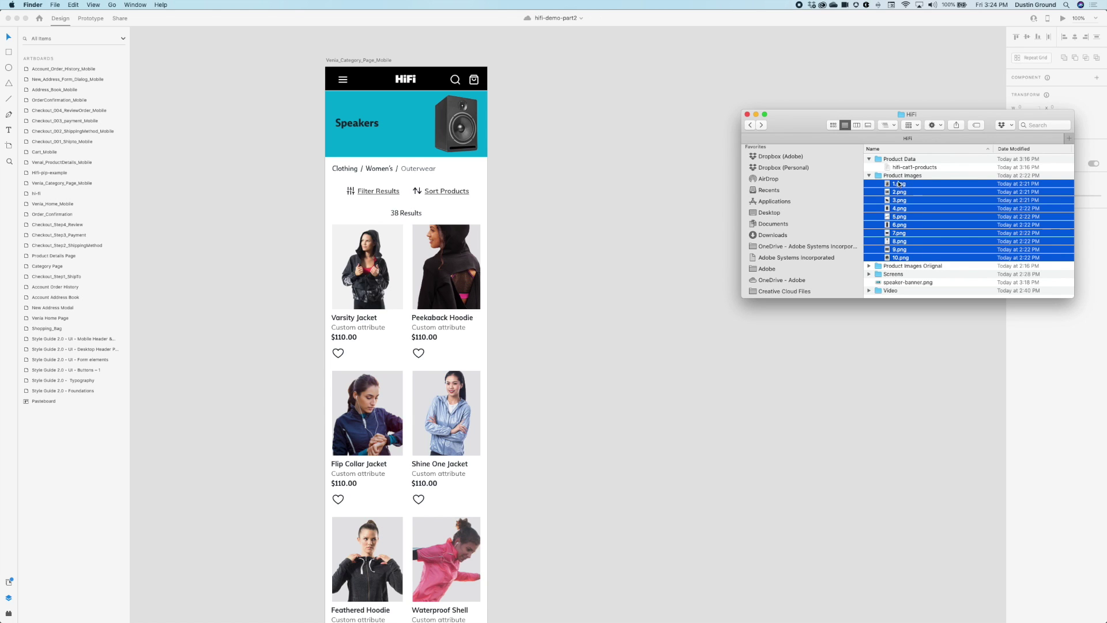
pyautogui.moveTo(900, 185); pyautogui.dragTo(361, 263)
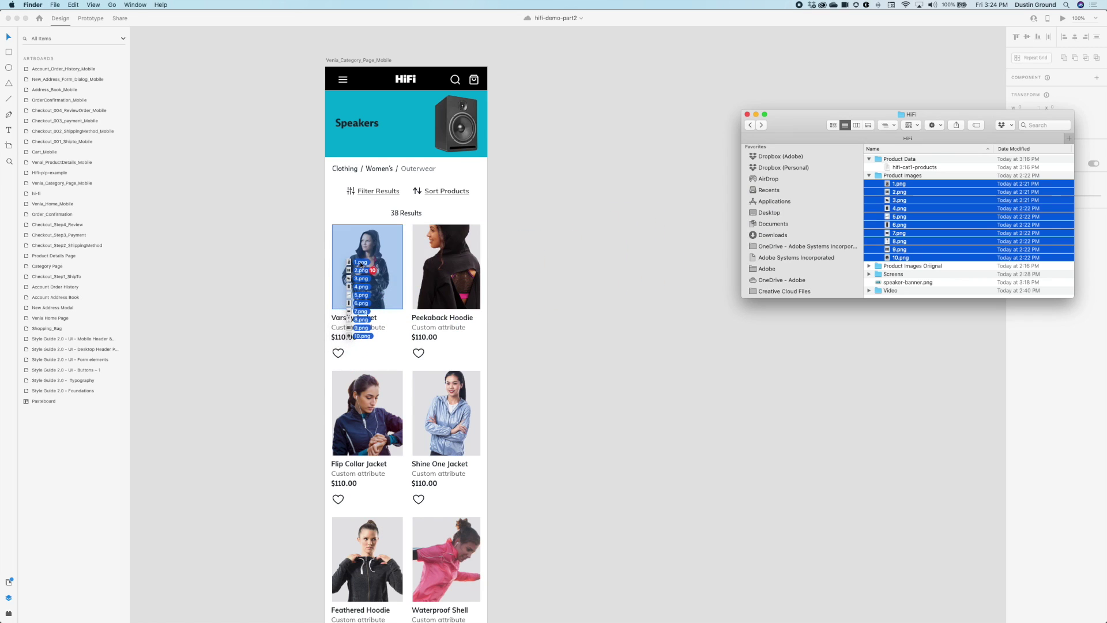
pyautogui.moveTo(361, 264); pyautogui.dragTo(361, 264)
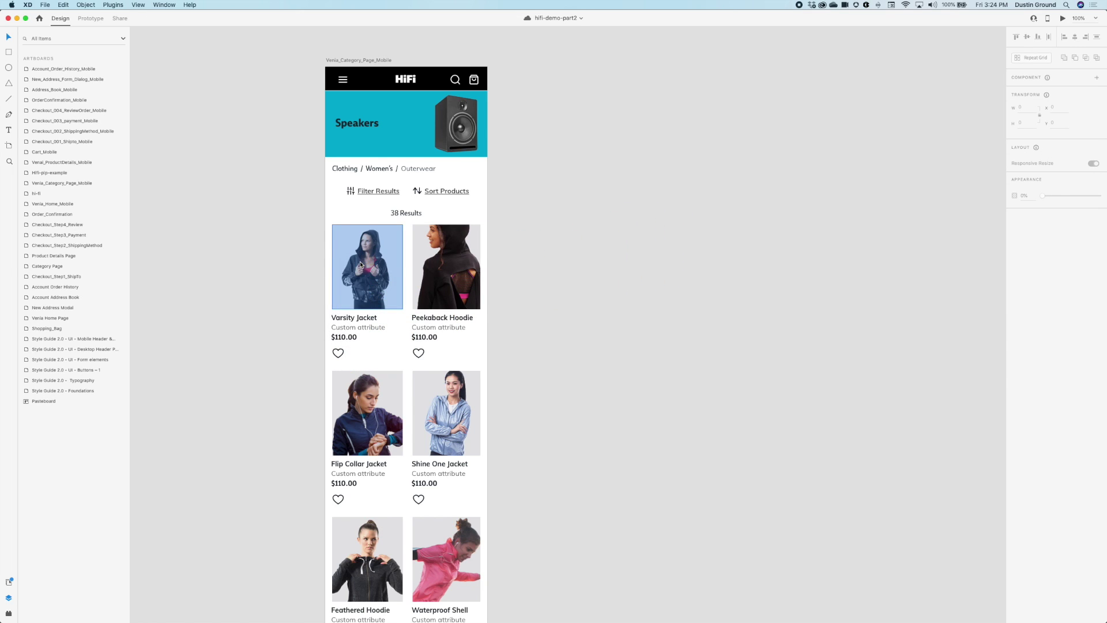
pyautogui.click(712, 516)
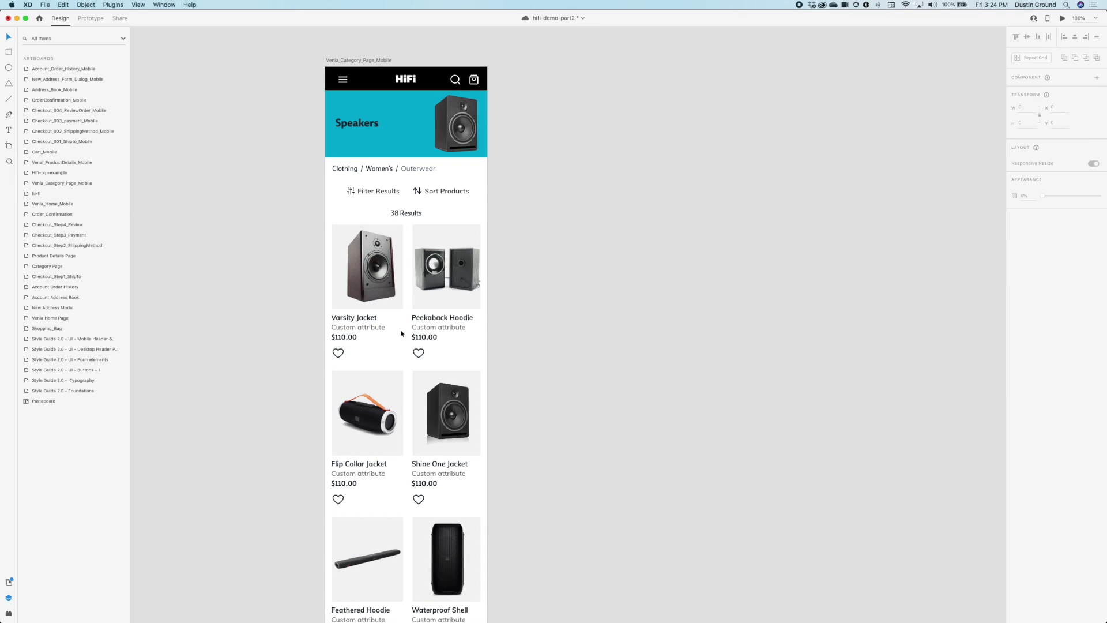
pyautogui.scroll(-3, 398, 280)
pyautogui.scroll(3, 399, 280)
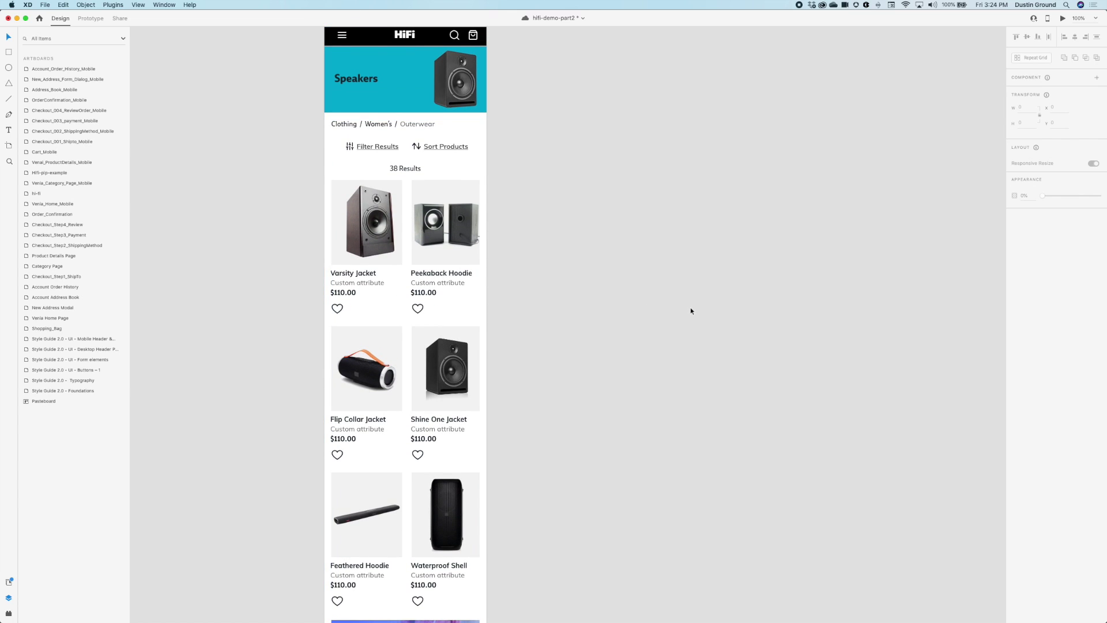
# Review hifi-cat1-products in TextEdit, then drop the file onto the first product name.
pyautogui.press('super+Tab')
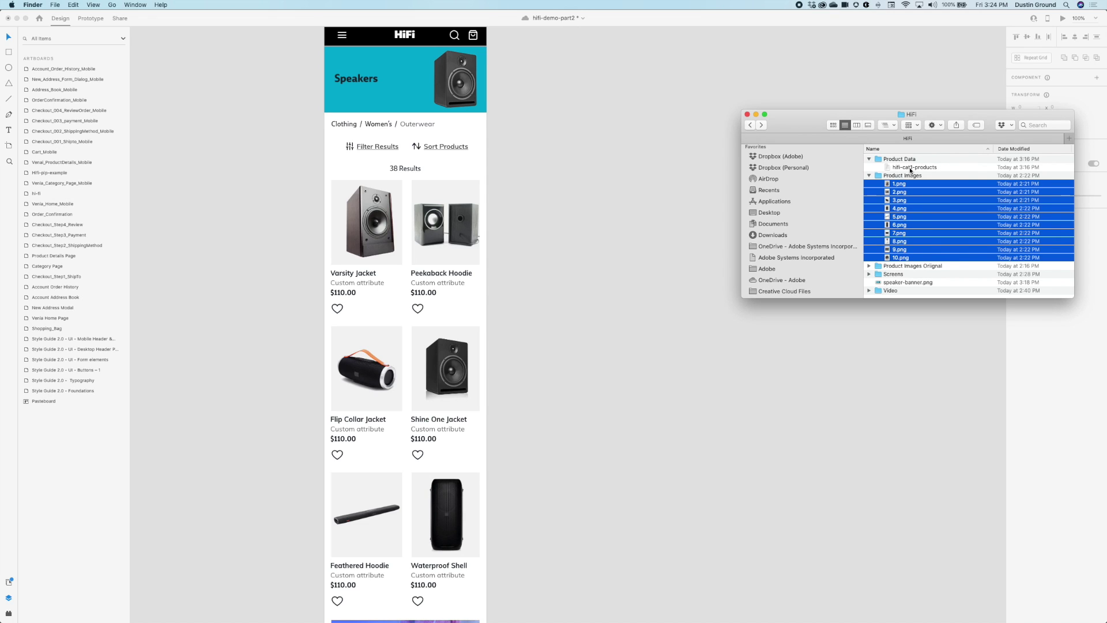
pyautogui.click(910, 169)
pyautogui.doubleClick(910, 167)
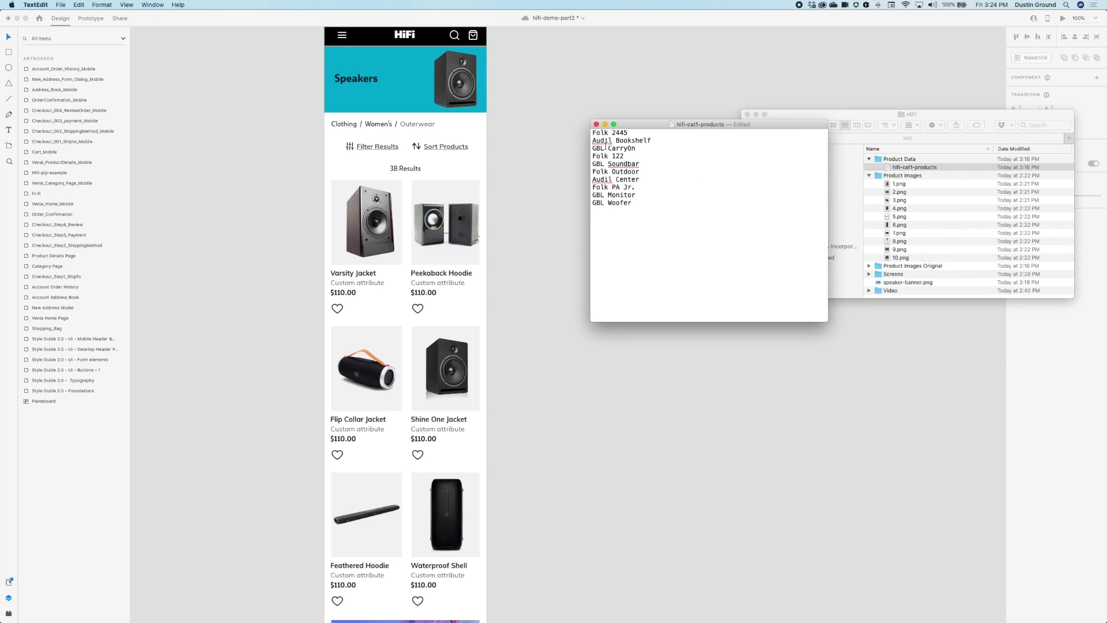
pyautogui.click(596, 125)
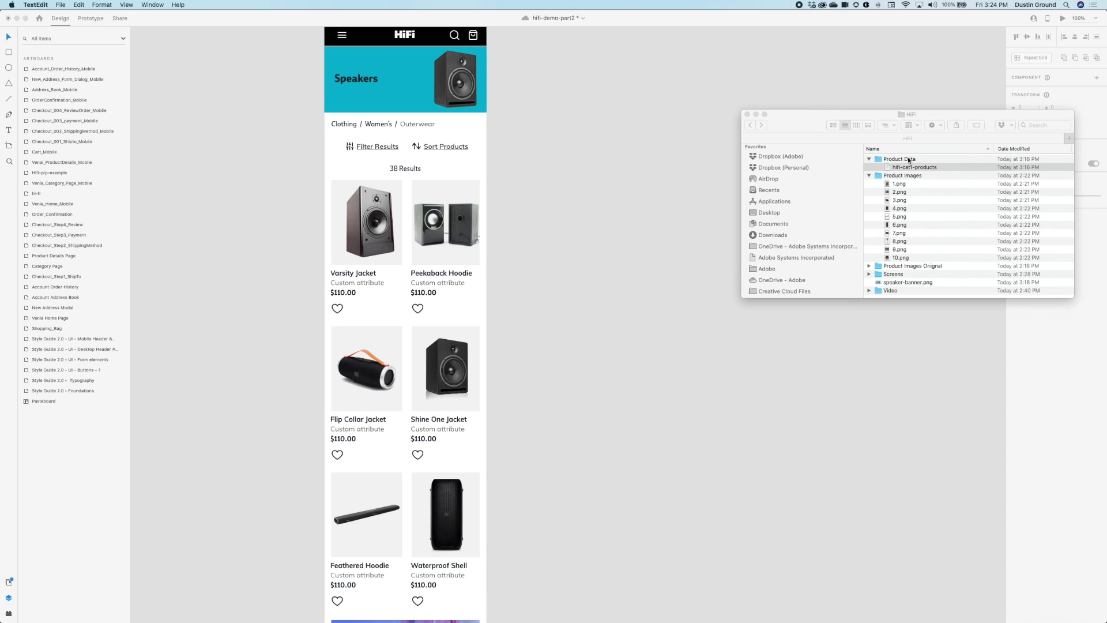
pyautogui.moveTo(901, 169); pyautogui.dragTo(358, 274)
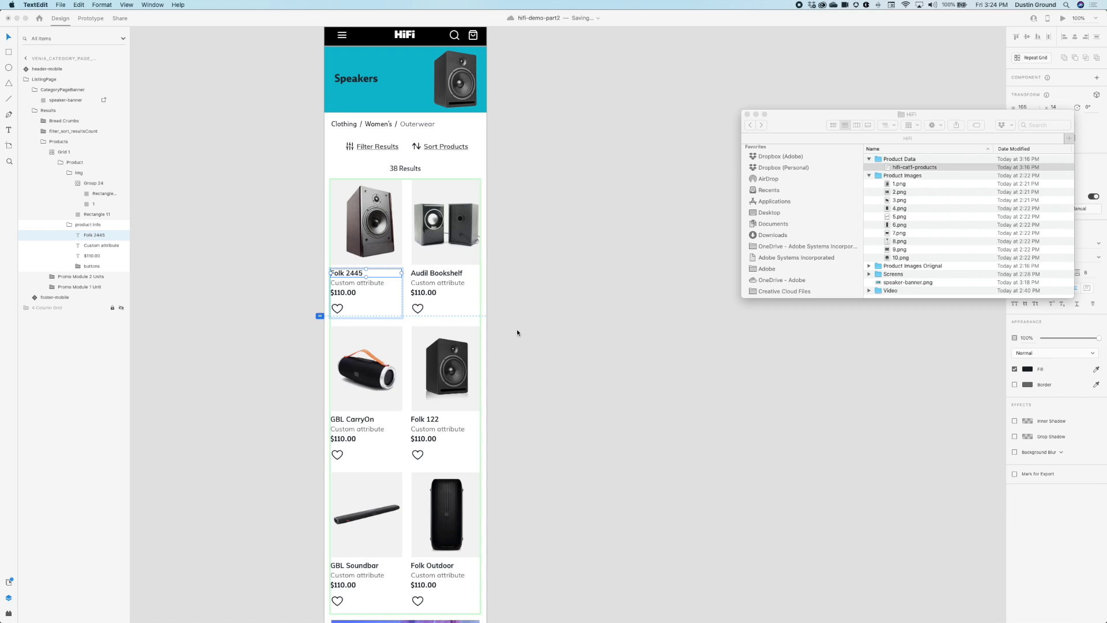
pyautogui.click(517, 329)
# Move the Custom attribute line above the product name and tighten the card's text stack spacing.
pyautogui.doubleClick(341, 286)
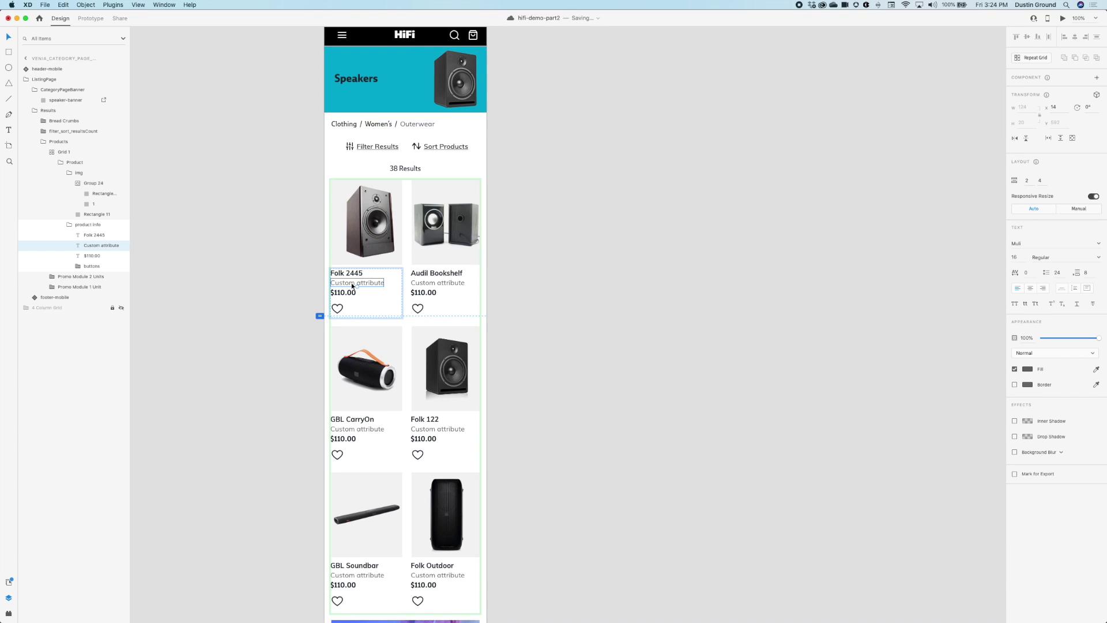
pyautogui.moveTo(346, 286); pyautogui.dragTo(346, 273)
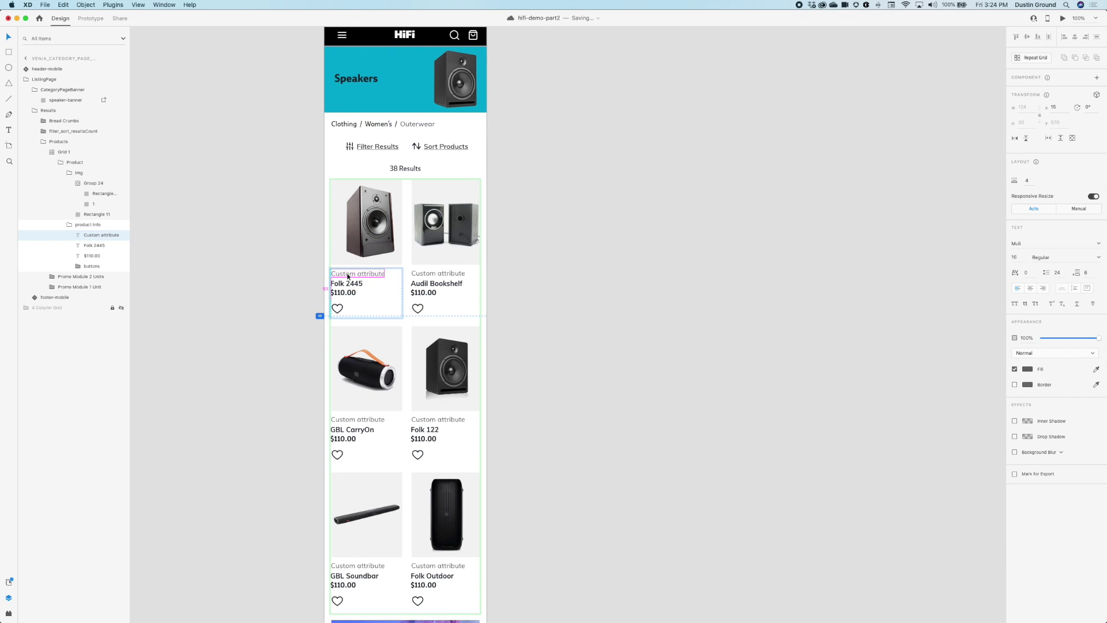
pyautogui.click(522, 302)
pyautogui.doubleClick(366, 291)
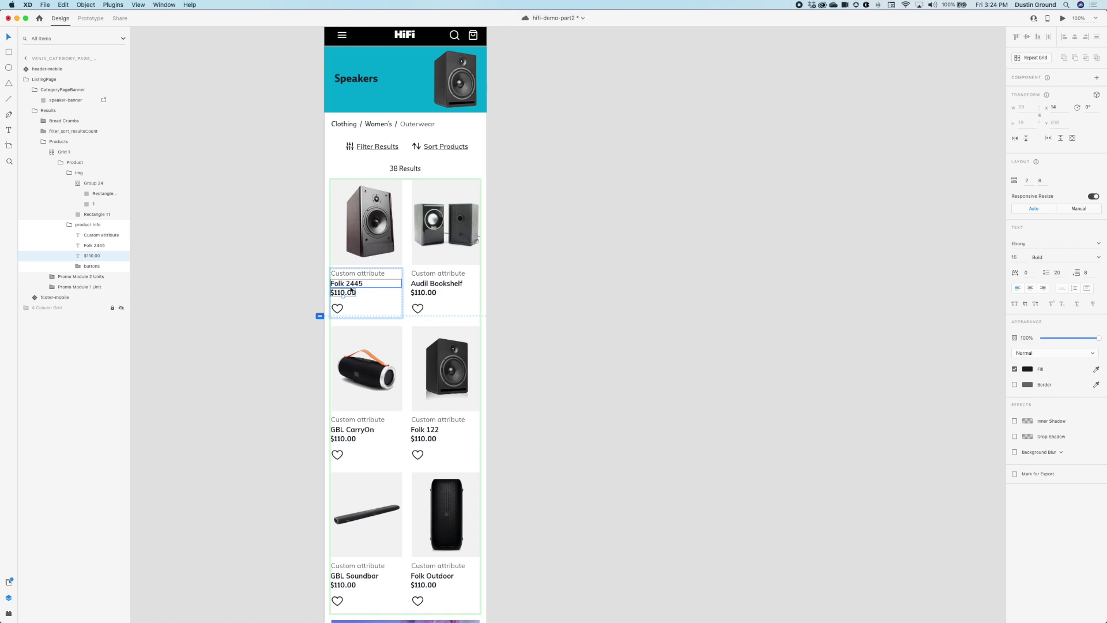
pyautogui.moveTo(351, 290); pyautogui.dragTo(350, 286)
pyautogui.click(560, 312)
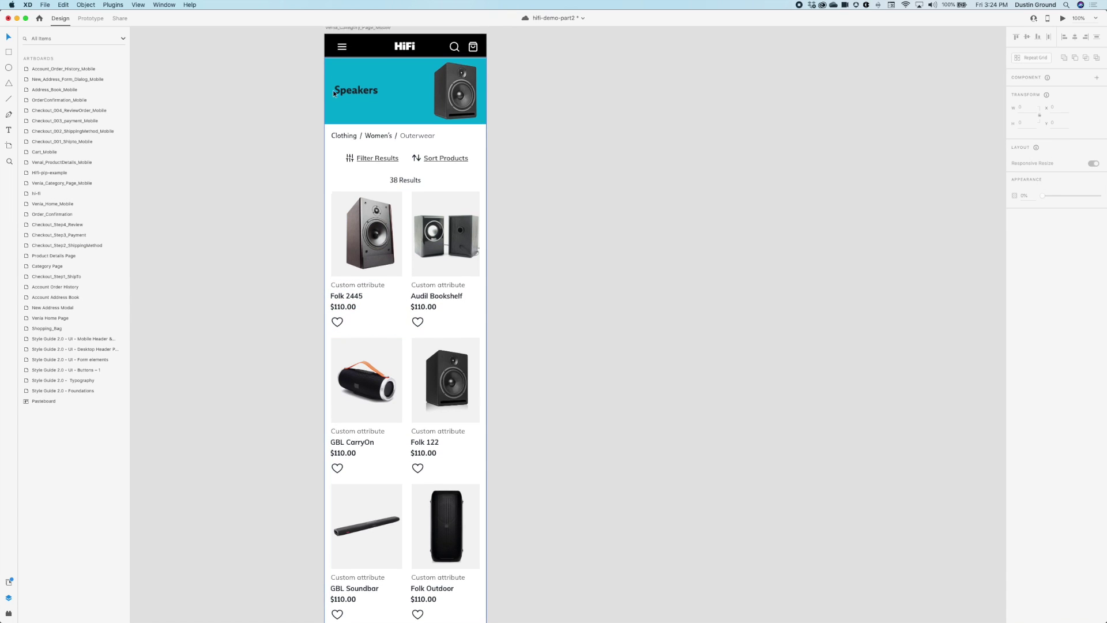
pyautogui.scroll(2, 564, 299)
pyautogui.click(344, 68)
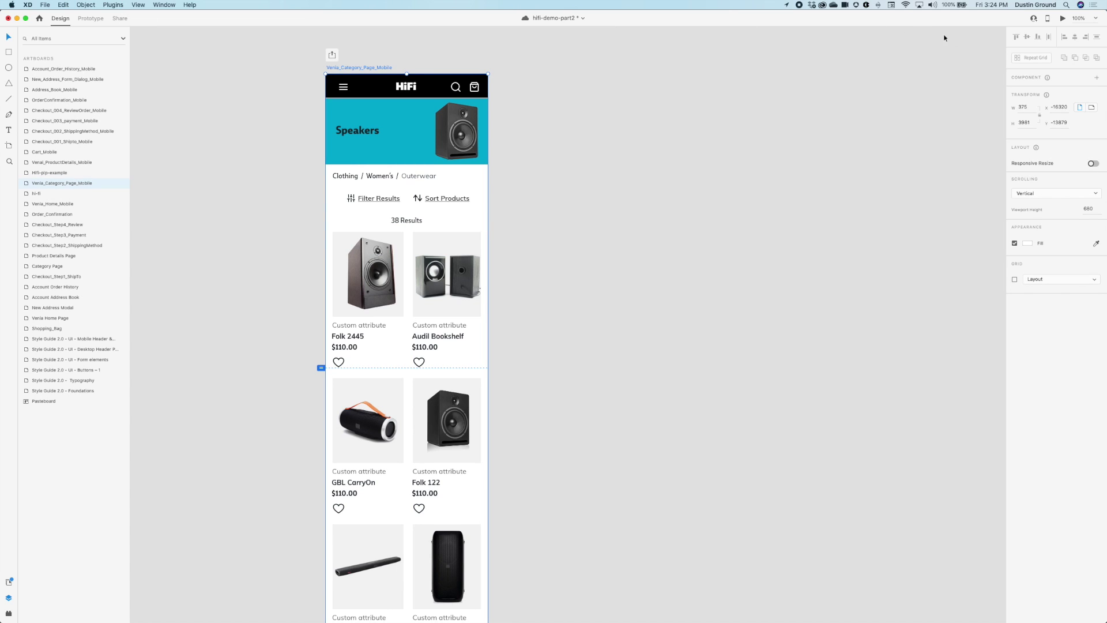
# Play the mobile category page in Preview, close it, and switch to Share mode.
pyautogui.click(1062, 19)
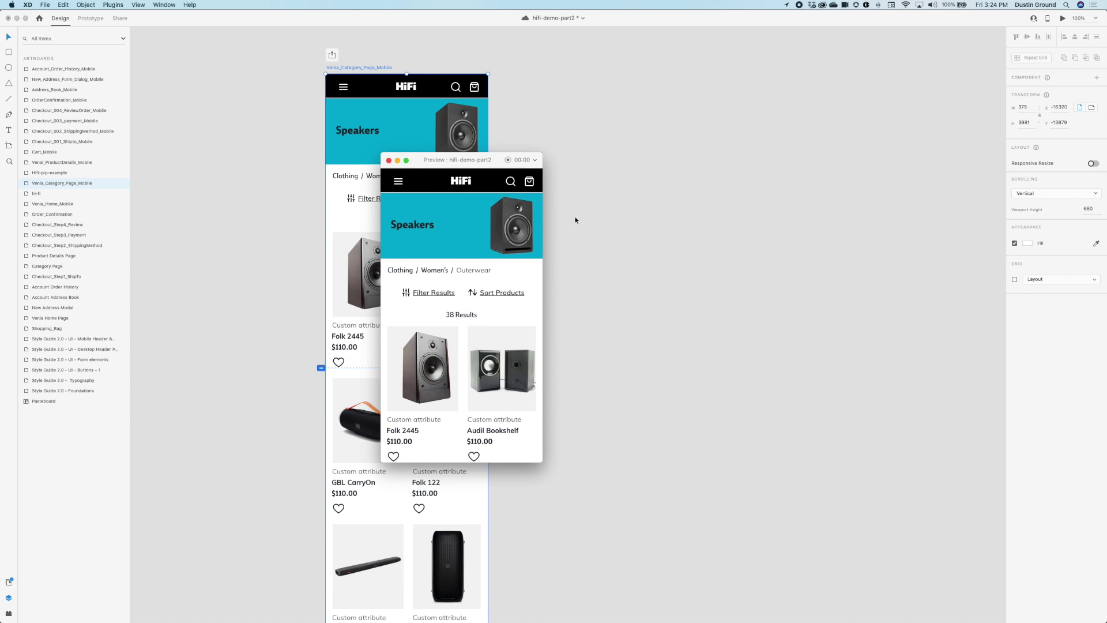
pyautogui.scroll(-2, 463, 276)
pyautogui.scroll(-3, 463, 276)
pyautogui.scroll(-3, 464, 276)
pyautogui.scroll(-3, 463, 276)
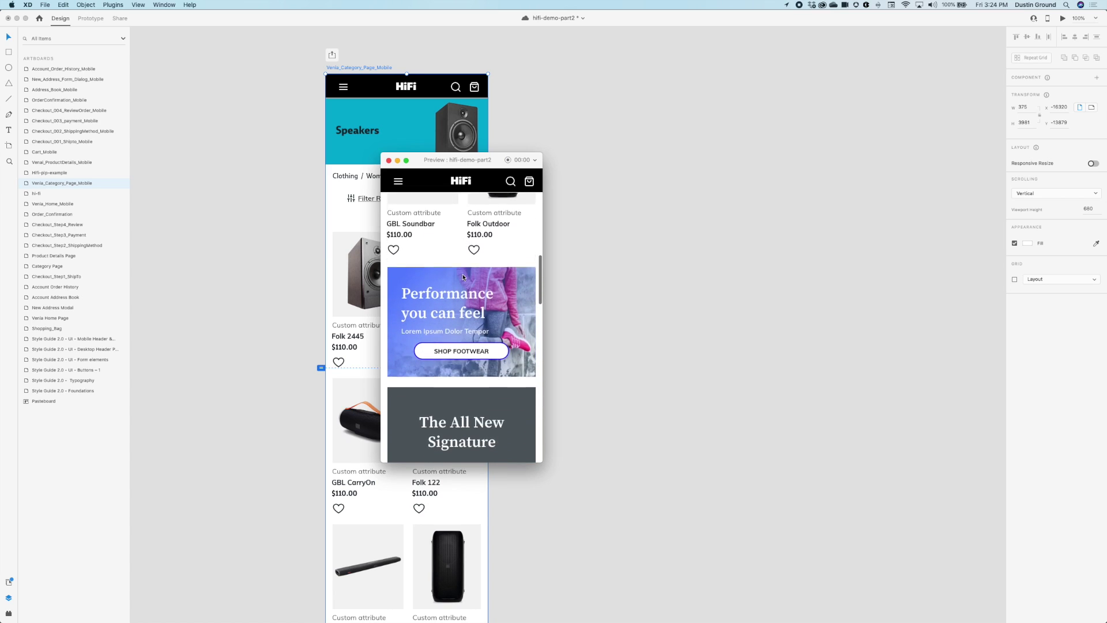
pyautogui.scroll(1, 463, 277)
pyautogui.scroll(4, 463, 276)
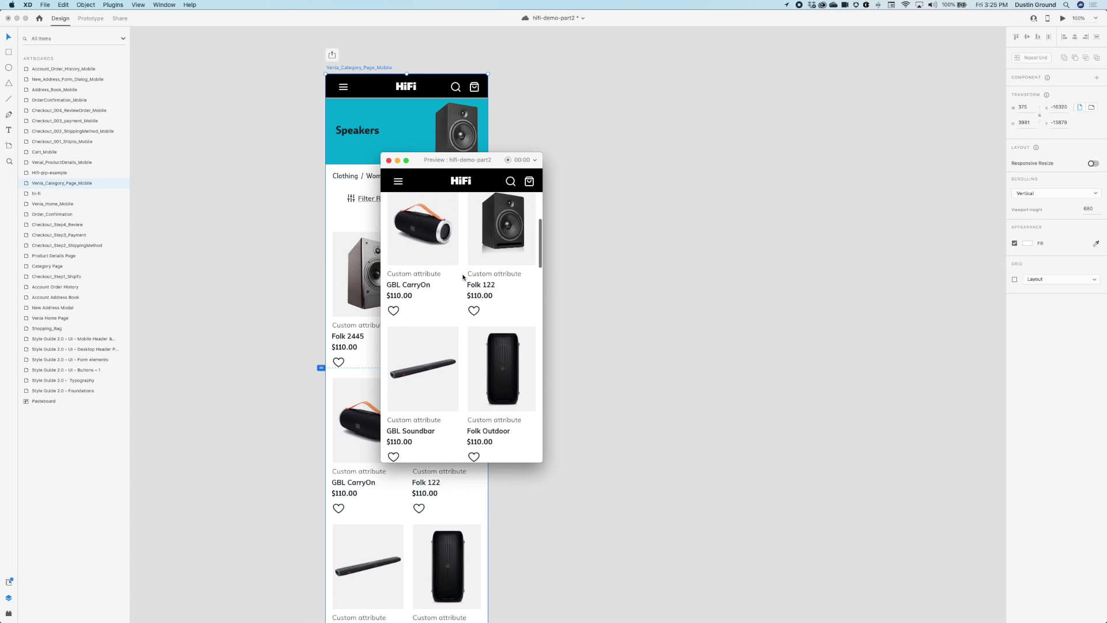
pyautogui.click(391, 161)
pyautogui.scroll(2, 541, 236)
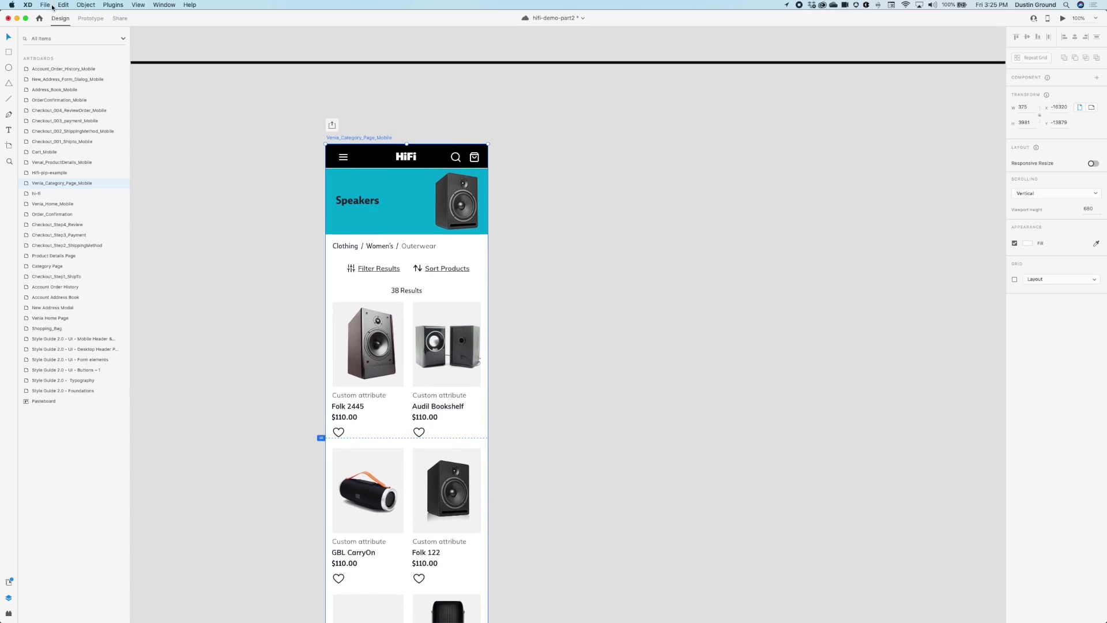
pyautogui.click(120, 17)
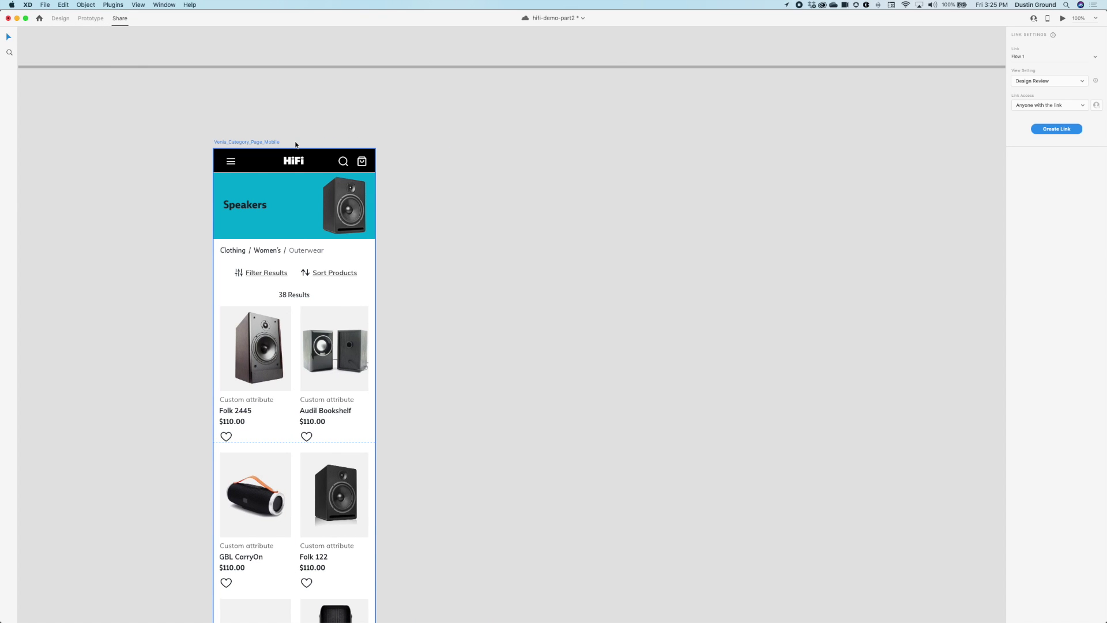
# Generate the share link with Design Review view and 'Anyone with the link' access.
pyautogui.click(1072, 129)
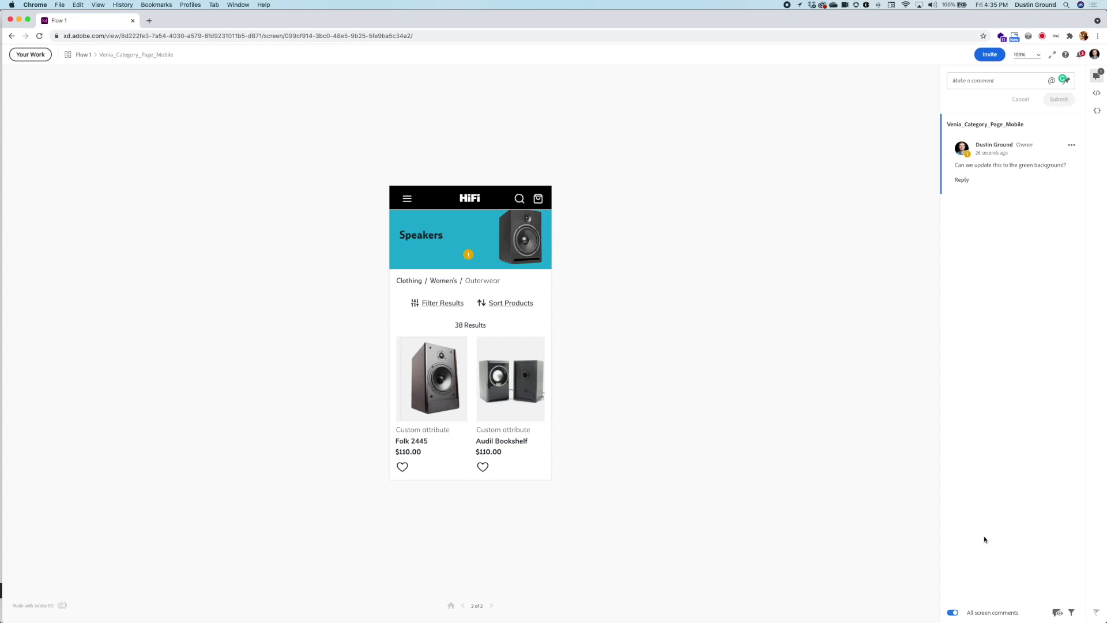
# In the review link's Specs, select the Audil Bookshelf image, then its info group, and copy the CSS.
pyautogui.click(1097, 93)
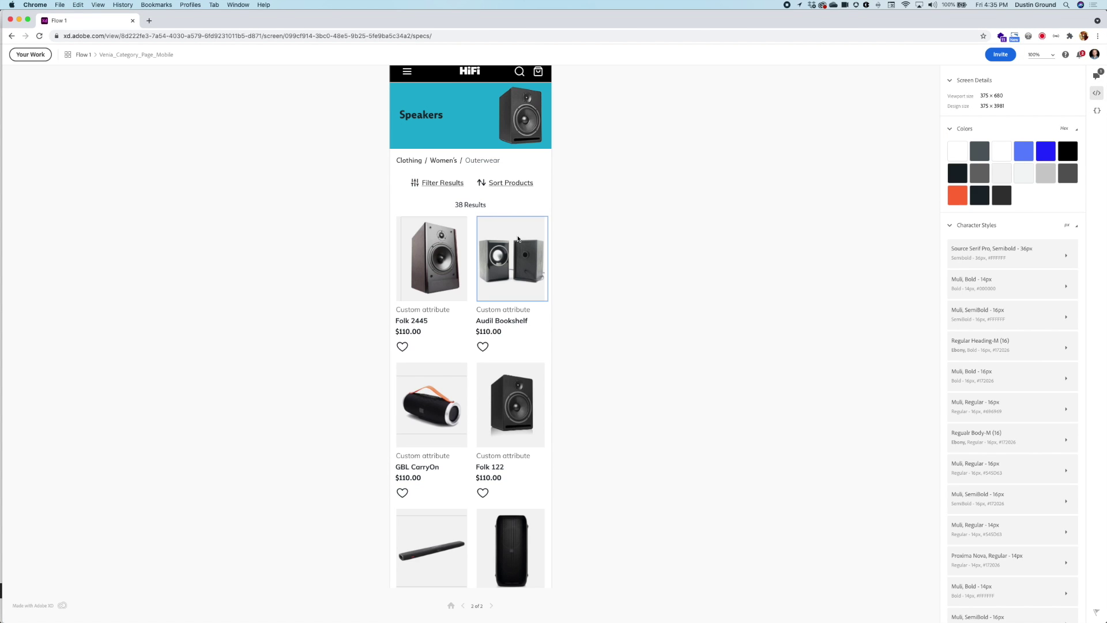
pyautogui.click(518, 239)
pyautogui.click(514, 320)
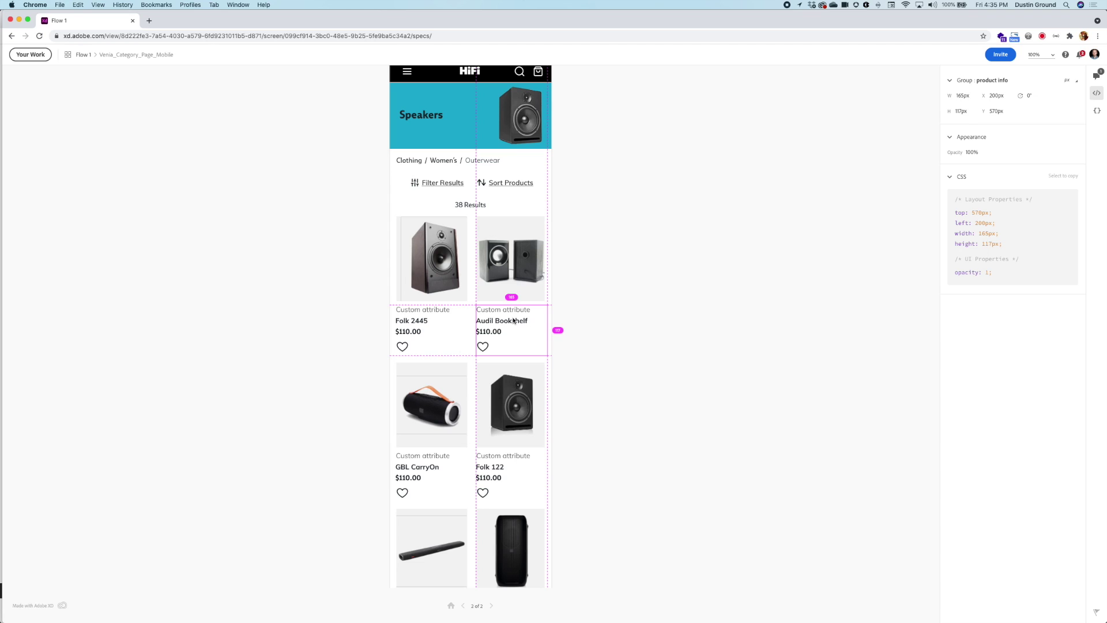
pyautogui.moveTo(1008, 272); pyautogui.dragTo(954, 213)
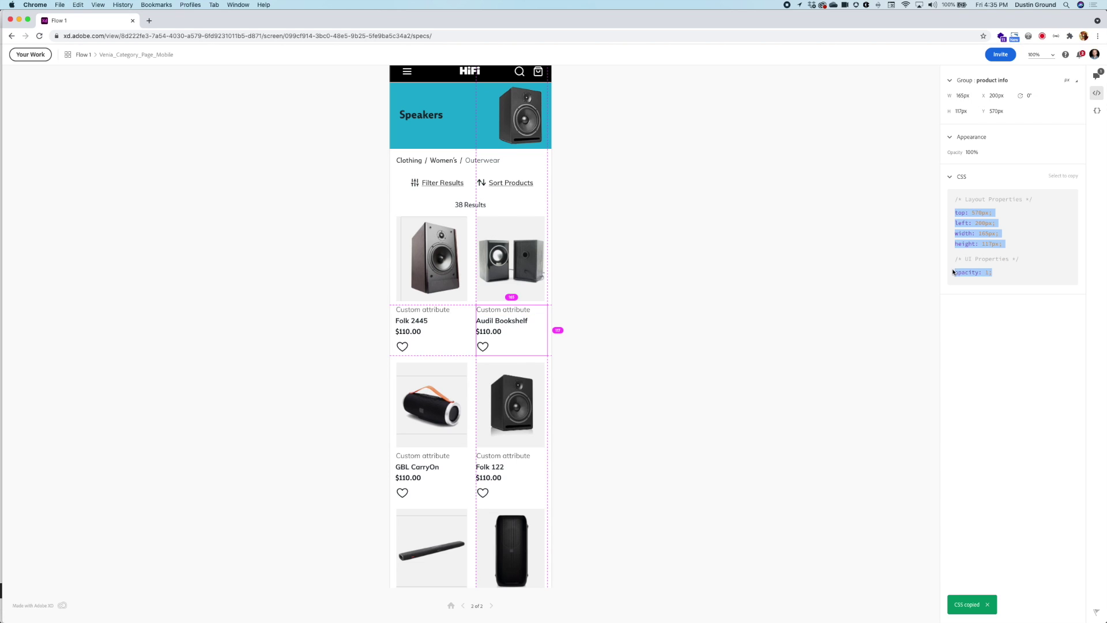